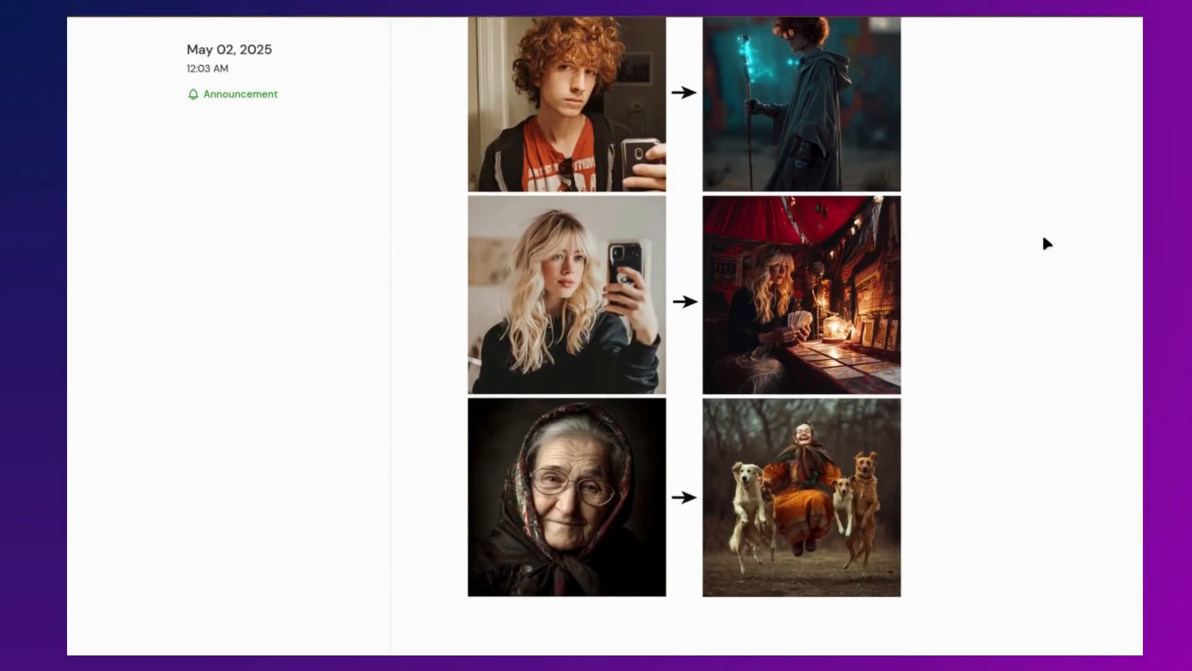
Step: Read through the update announcements, covering the Omni-Reference, V7 update, editor and V7 rating party posts
{"action": "scroll", "coordinate": [1045, 242], "scroll_direction": "down", "scroll_amount": 10}
{"action": "scroll", "coordinate": [1045, 242], "scroll_direction": "down", "scroll_amount": 9}
{"action": "scroll", "coordinate": [1045, 243], "scroll_direction": "down", "scroll_amount": 15}
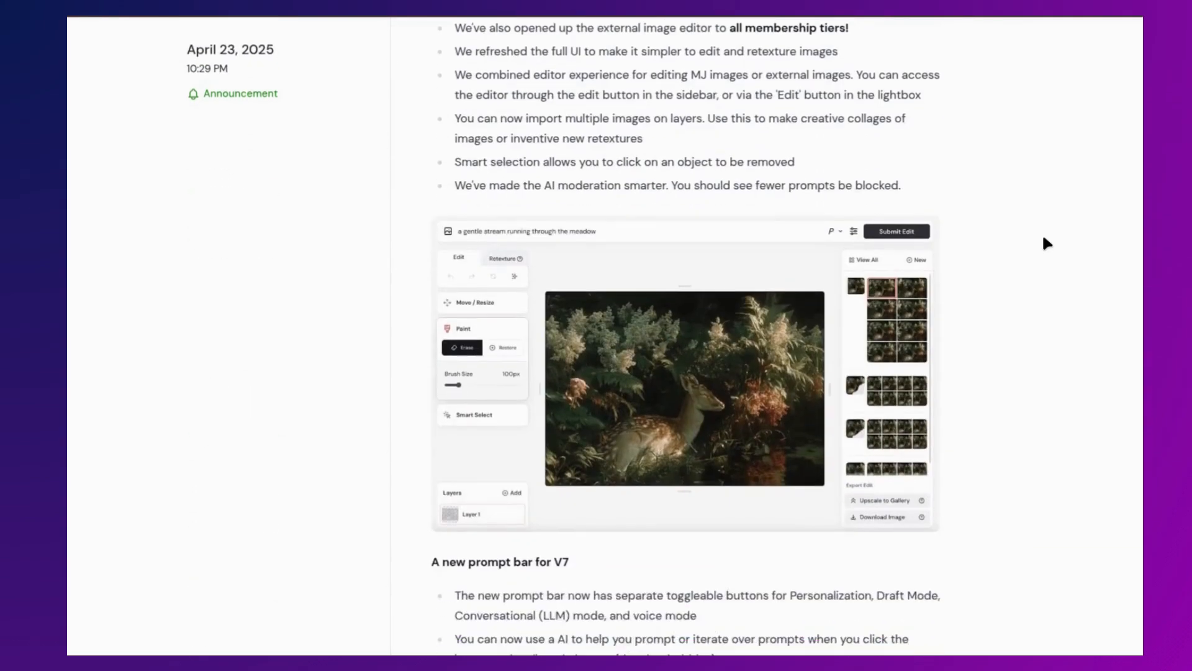
{"action": "scroll", "coordinate": [1047, 243], "scroll_direction": "down", "scroll_amount": 9}
{"action": "scroll", "coordinate": [1047, 244], "scroll_direction": "up", "scroll_amount": 8}
{"action": "scroll", "coordinate": [1047, 243], "scroll_direction": "down", "scroll_amount": 20}
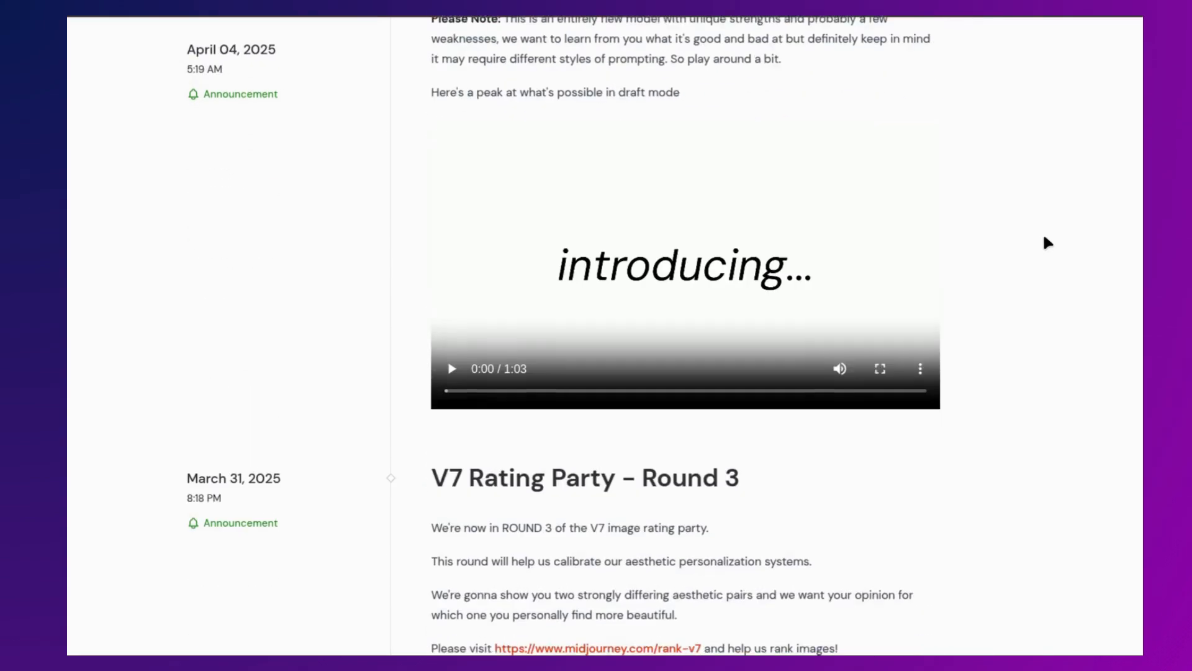
{"action": "scroll", "coordinate": [1047, 243], "scroll_direction": "up", "scroll_amount": 10}
{"action": "scroll", "coordinate": [1123, 207], "scroll_direction": "up", "scroll_amount": 15}
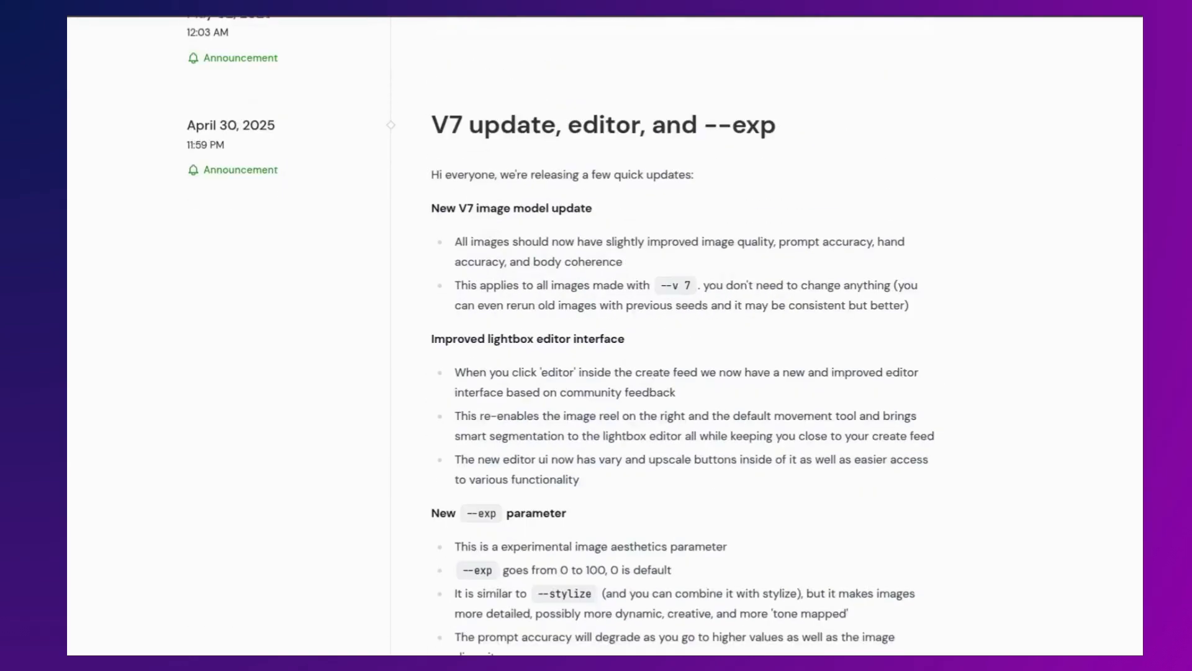
{"action": "scroll", "coordinate": [1123, 206], "scroll_direction": "up", "scroll_amount": 15}
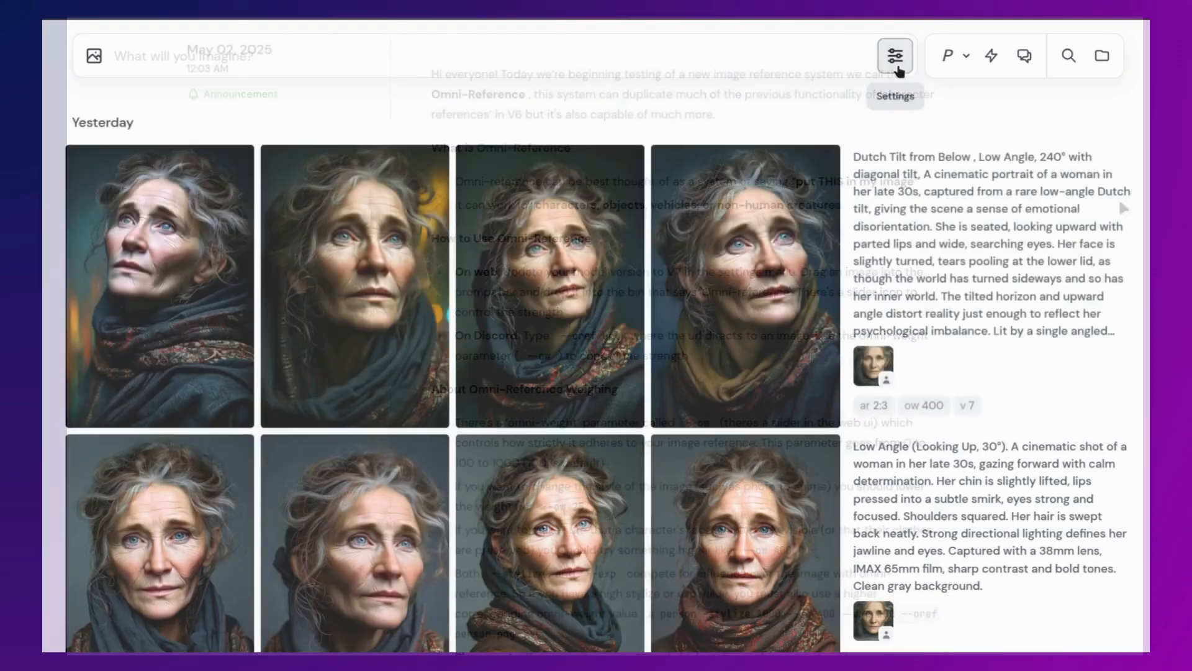
Step: Check the model version choices in the image generation settings
{"action": "left_click", "coordinate": [894, 55]}
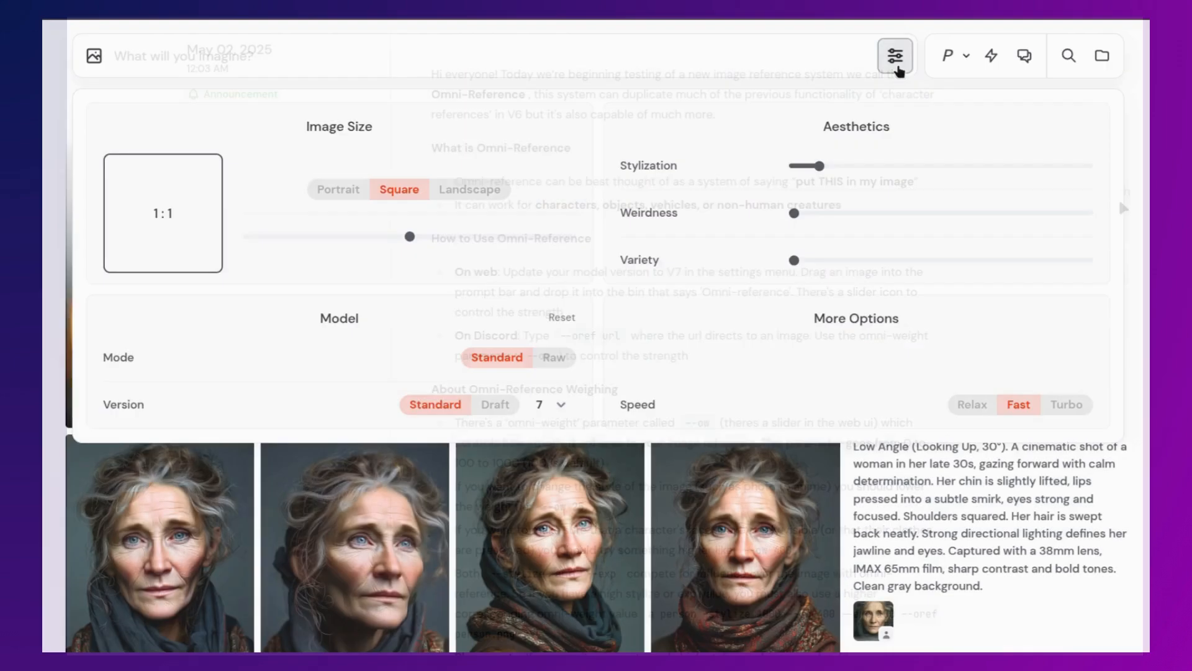
{"action": "left_click", "coordinate": [561, 410]}
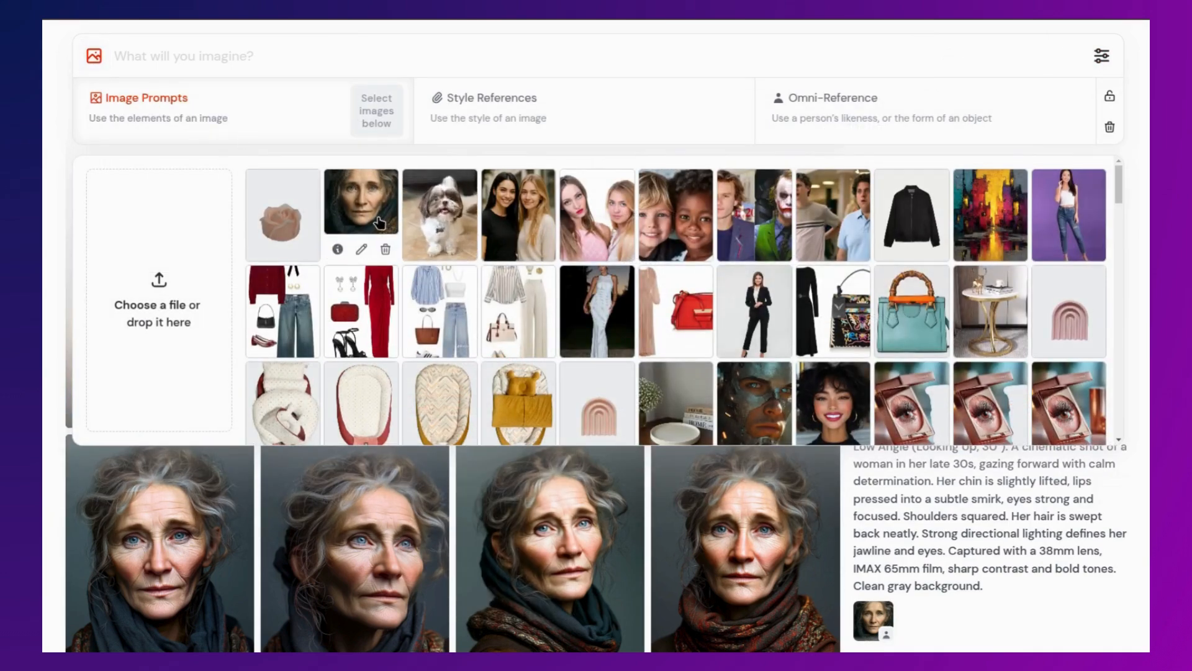
Step: Assign the uploaded portrait of the woman in a dark scarf as the Omni-Reference and adjust its Omni Strength
{"action": "left_click", "coordinate": [807, 115]}
{"action": "left_click_drag", "start_coordinate": [369, 202], "coordinate": [851, 118]}
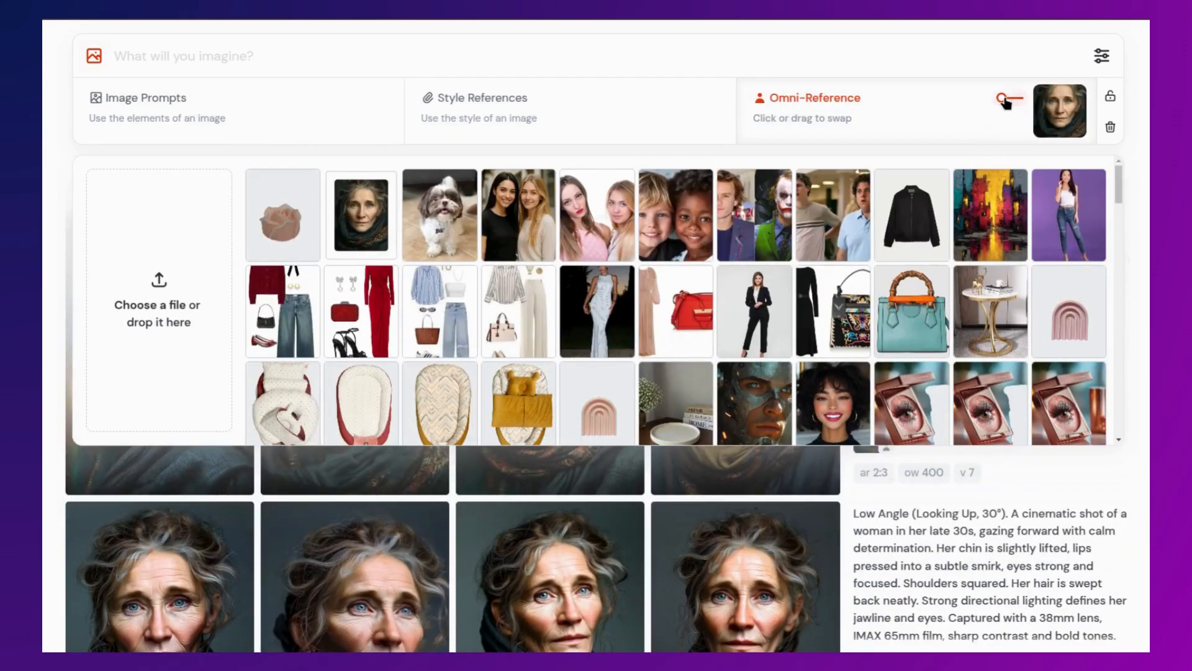
{"action": "mouse_move", "coordinate": [1004, 100]}
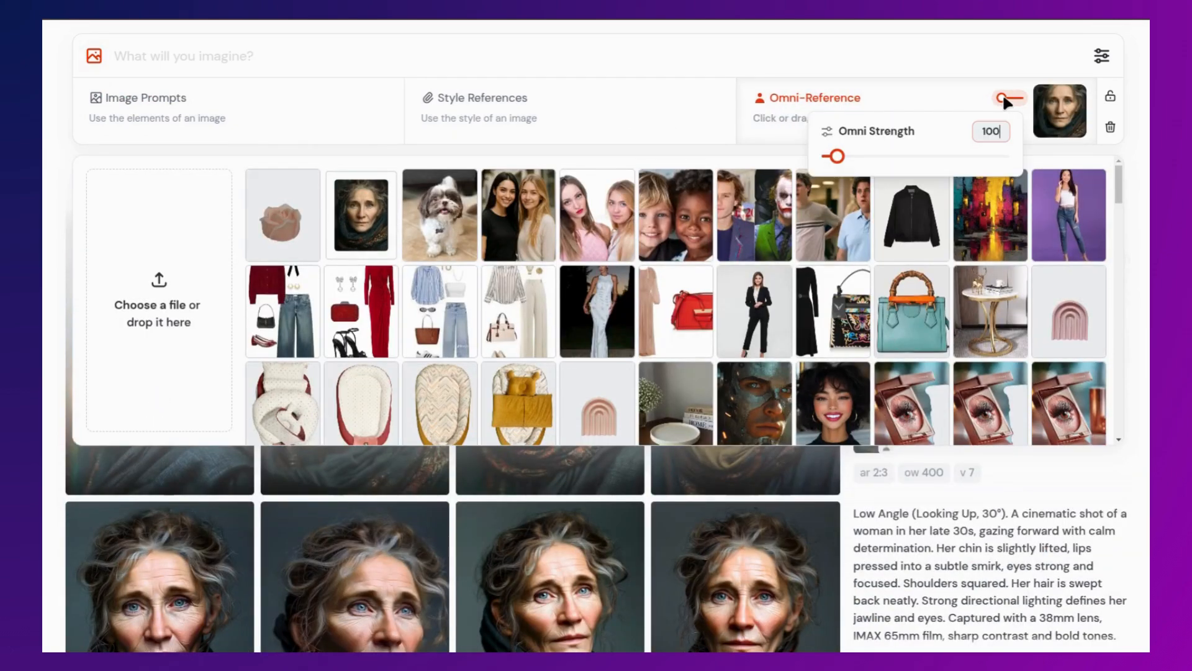
{"action": "mouse_move", "coordinate": [837, 156]}
{"action": "left_mouse_down"}
{"action": "mouse_move", "coordinate": [1014, 165]}
{"action": "mouse_move", "coordinate": [831, 169]}
{"action": "left_mouse_up"}
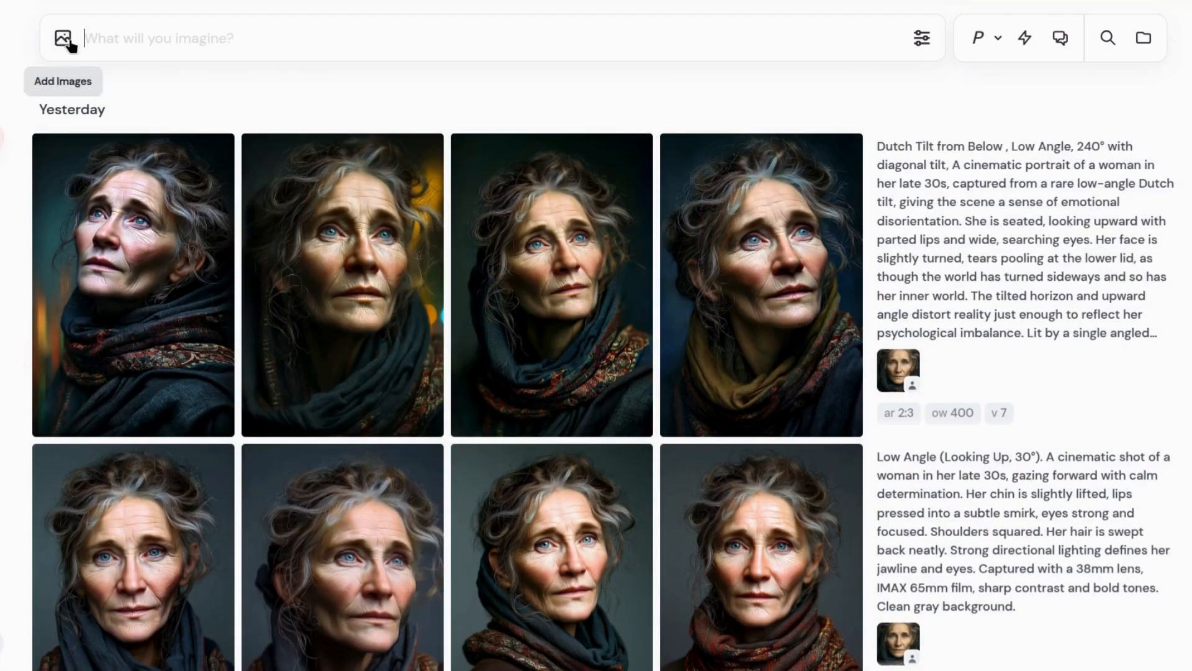
Step: Use the teal handbag image as Omni-Reference and generate "A luxurious green handbag displayed on a marble pedestal in a modern minimalist setting" with soft natural lighting
{"action": "left_click", "coordinate": [64, 40]}
{"action": "left_click", "coordinate": [857, 114]}
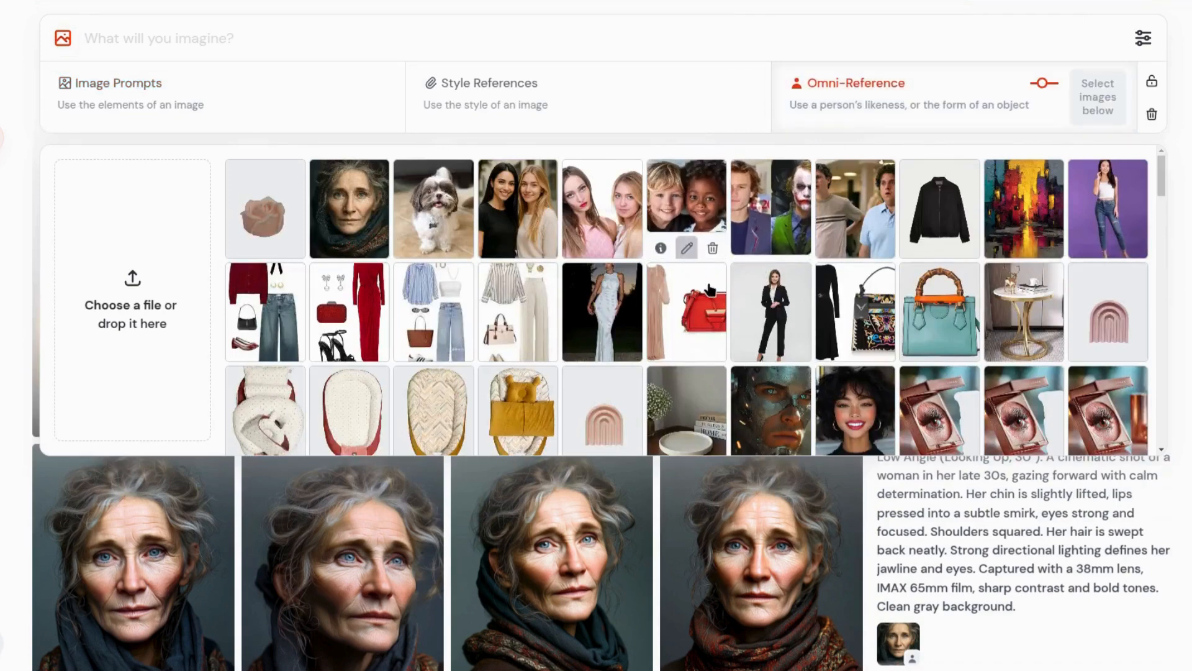
{"action": "left_click", "coordinate": [939, 310]}
{"action": "left_click", "coordinate": [431, 38]}
{"action": "type", "text": "A luxurious green handbag displayed on a marble pedestal in a modern minimalist setting, soft natural lighting with elegant shadows, high-fashion editorial style, captured with a shallow depth of field to emphasize texture and detail, clean background, professional studio quality, sharp and glossy finish suitable for a luxury brand campaign"}
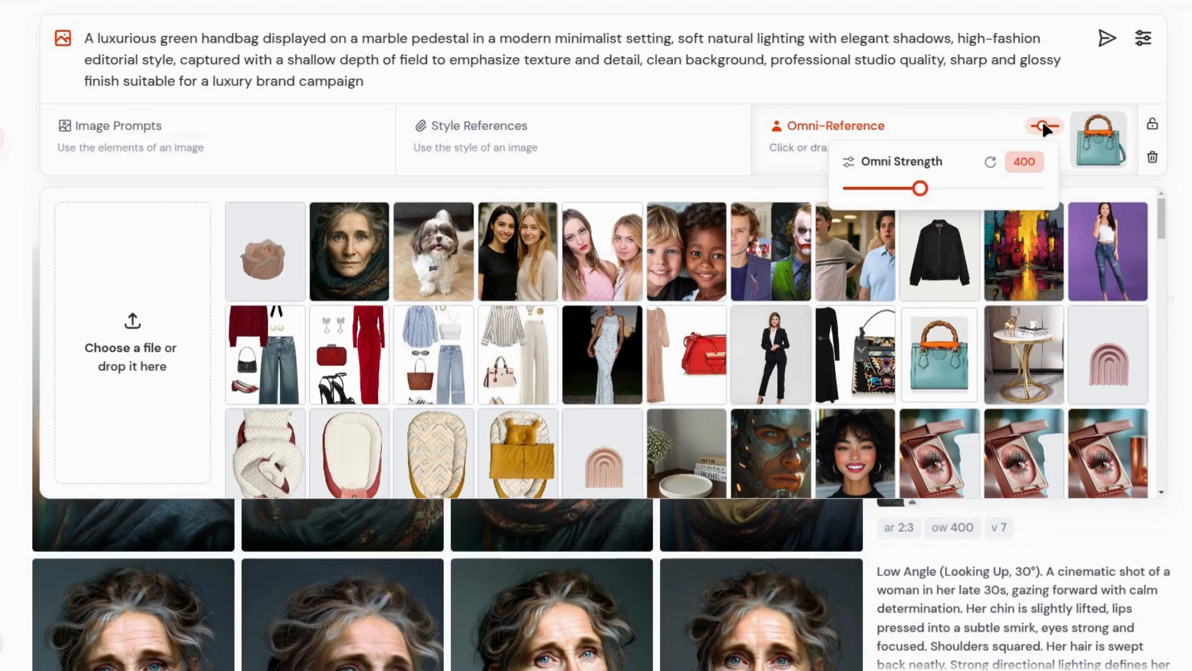
{"action": "mouse_move", "coordinate": [1040, 124]}
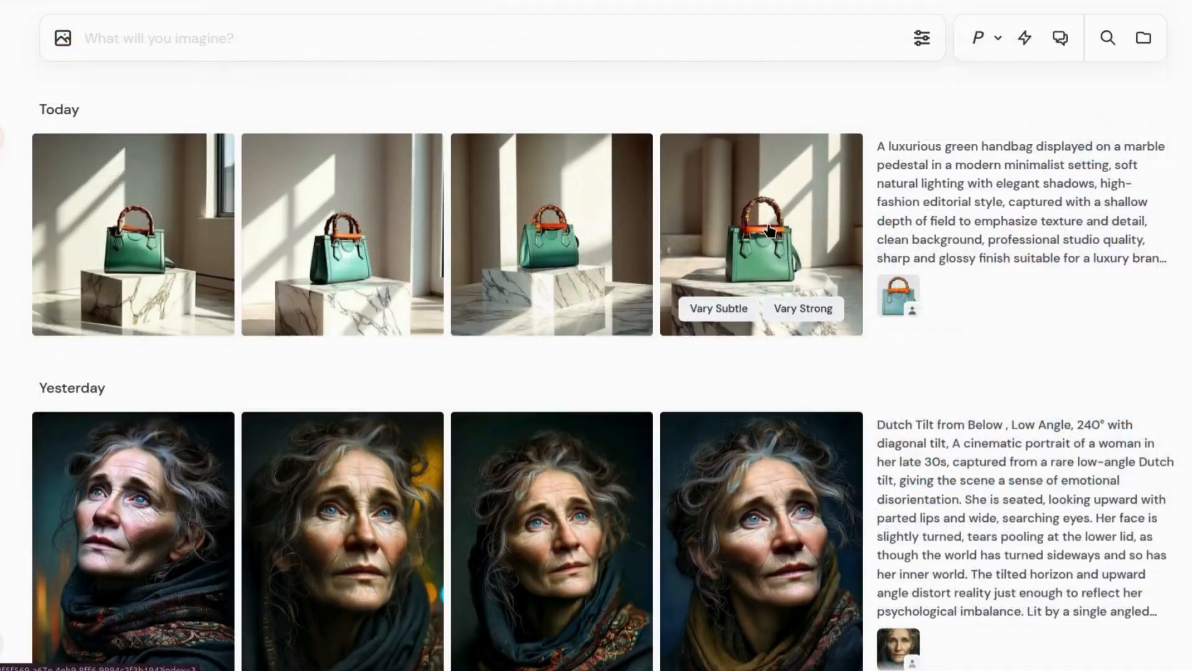
Step: Examine the generated handbag images enlarged one by one, comparing the bag's handle, colour and shape
{"action": "left_click", "coordinate": [784, 222]}
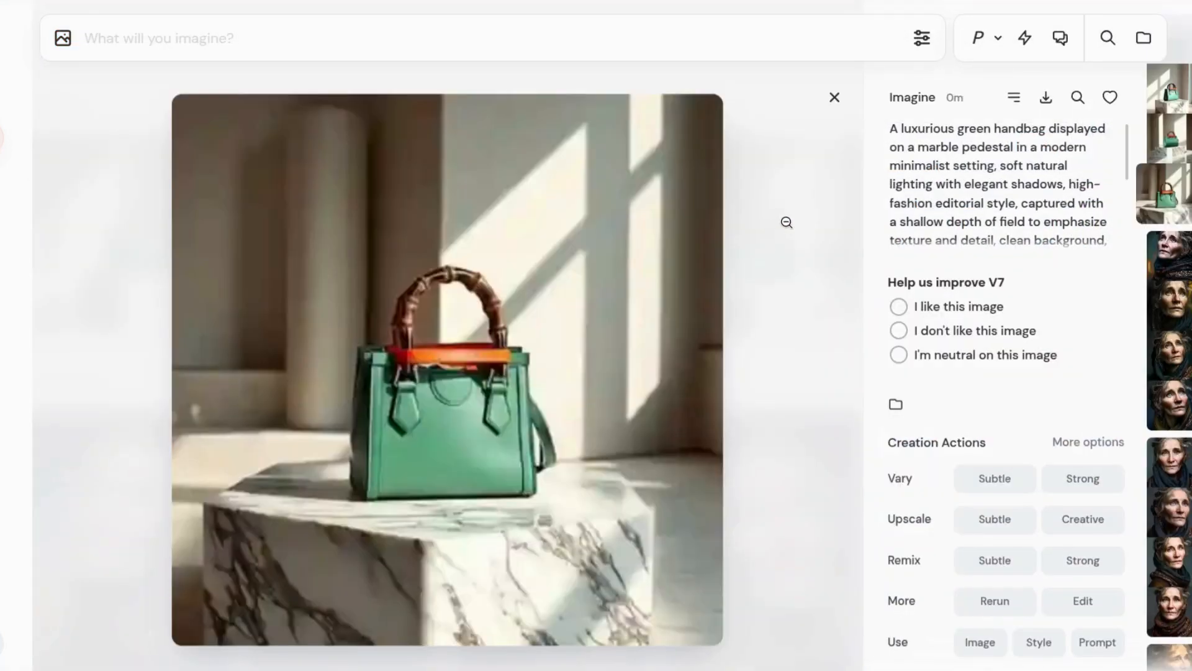
{"action": "key", "text": "Left"}
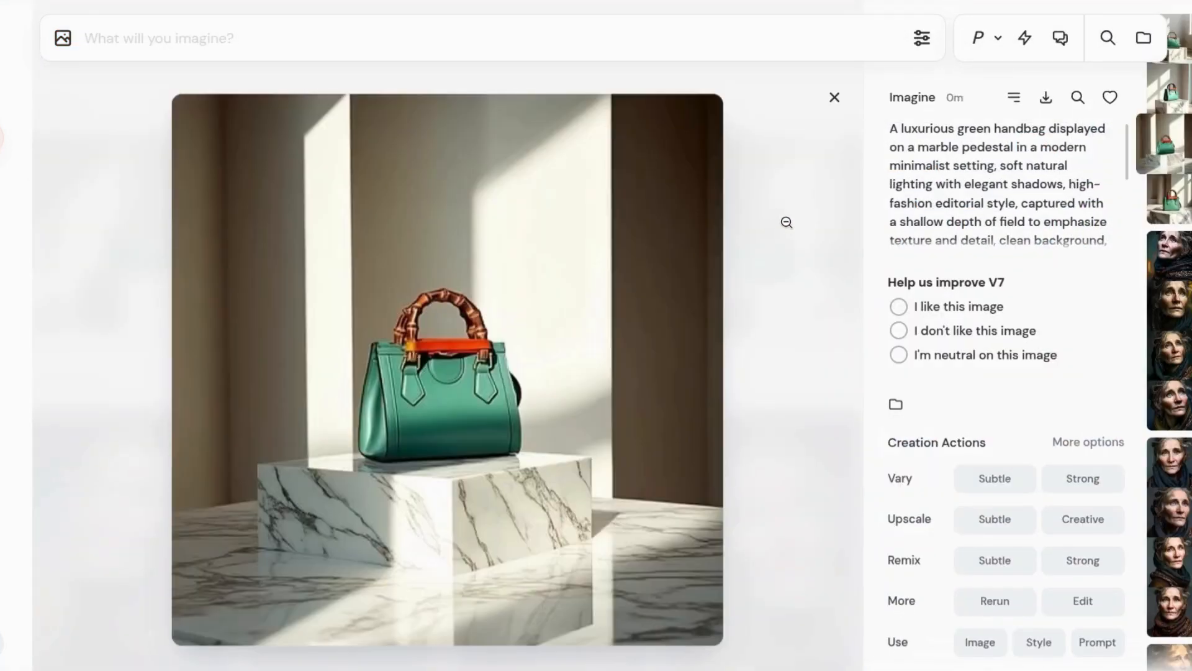
{"action": "key", "text": "Left"}
{"action": "key", "text": "Left"}
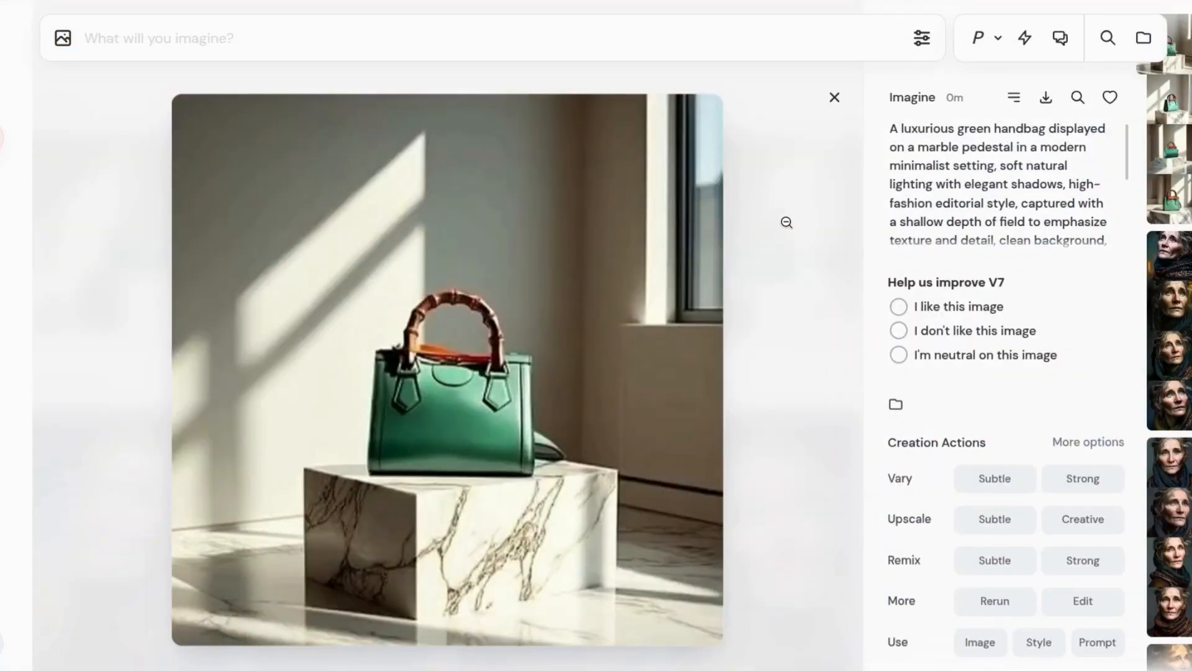
{"action": "key", "text": "Left"}
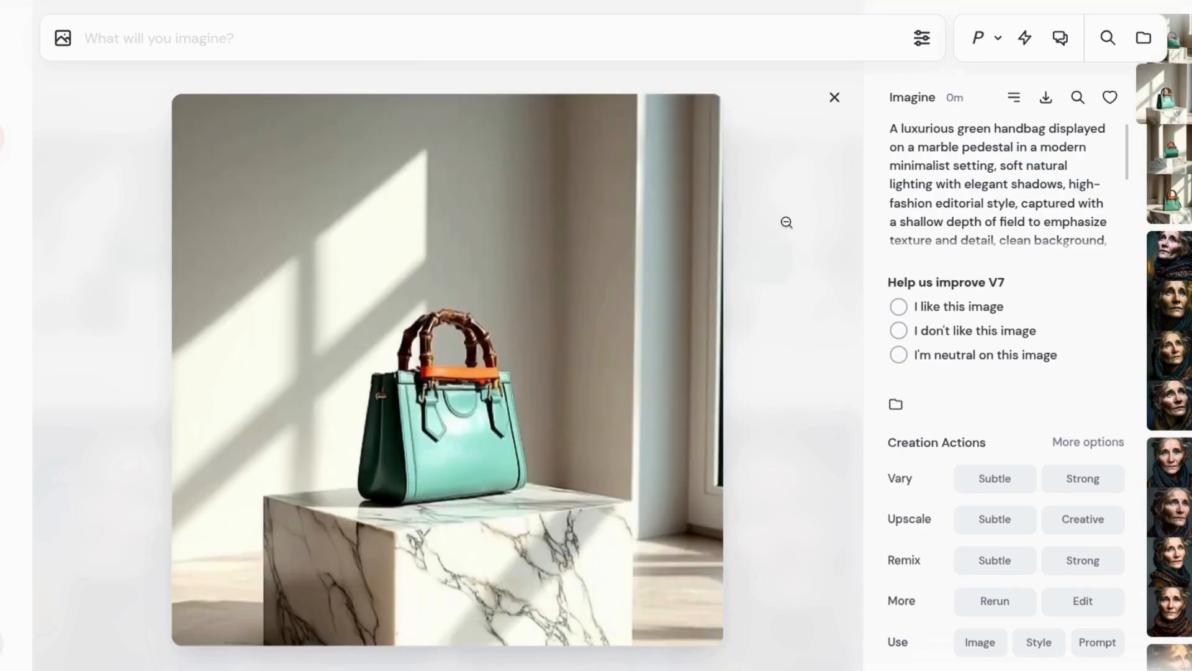
{"action": "key", "text": "Right"}
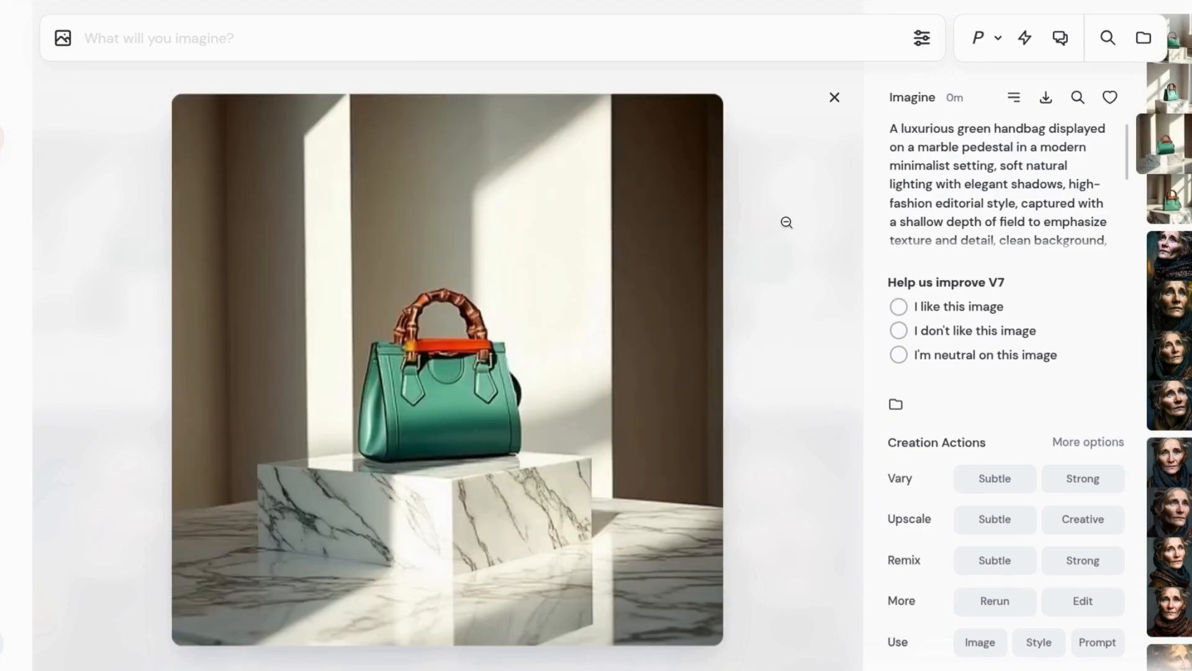
{"action": "key", "text": "Right"}
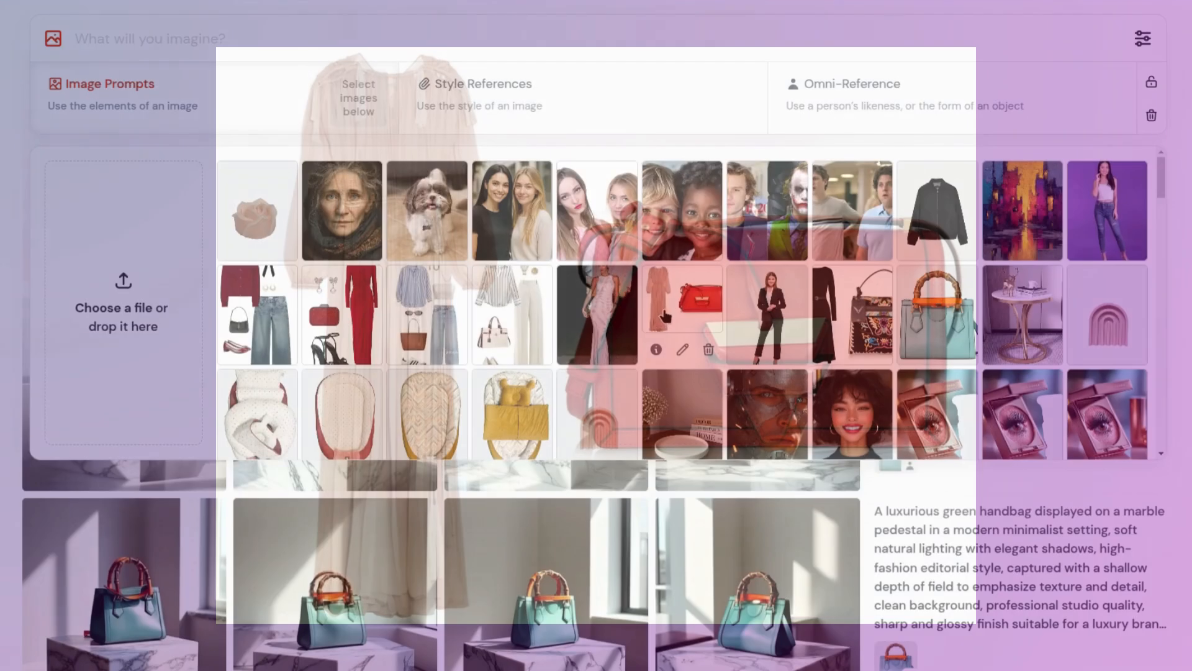
Step: Use the blush gown and red bag image as Omni-Reference and prompt for an elegant woman in a blush-pink chiffon Lanvin gown with a red leather handbag
{"action": "left_click_drag", "start_coordinate": [682, 315], "coordinate": [876, 118]}
{"action": "left_click", "coordinate": [408, 36]}
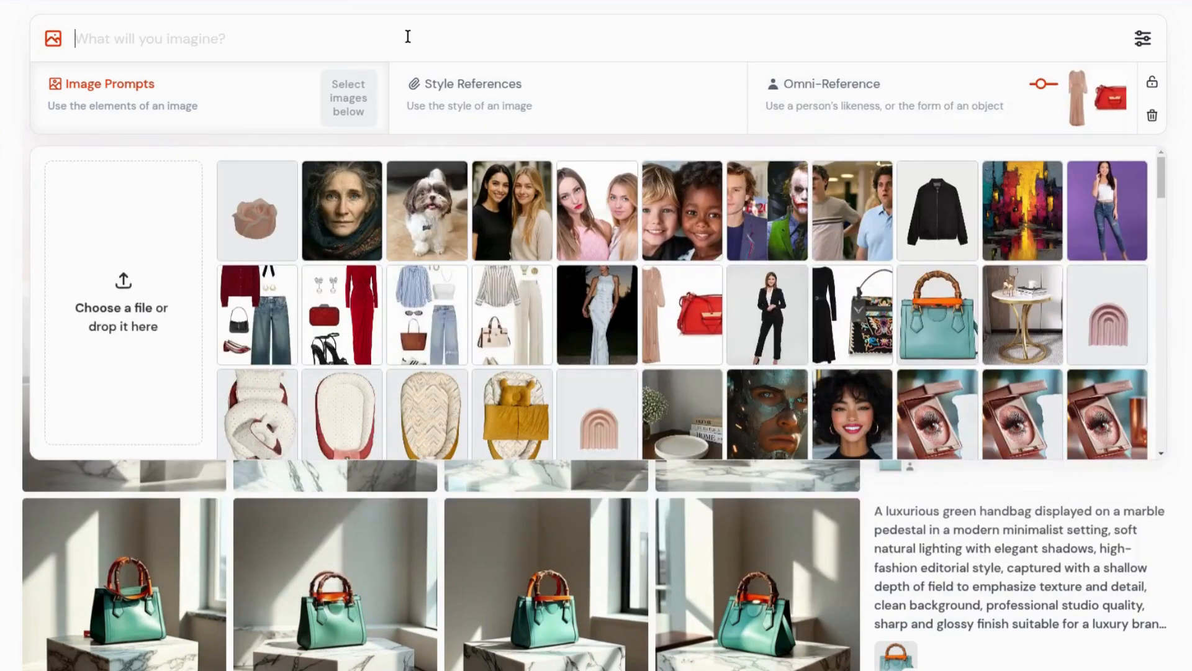
{"action": "type", "text": "Elegant woman in a flowing blush-pink chiffon Lanvin gown, with pleated texture and soft bishop sleeves, styled with a red leather handbag , hyper realistic , high resolution, high quality , HD --ar 9:16 --ow 400"}
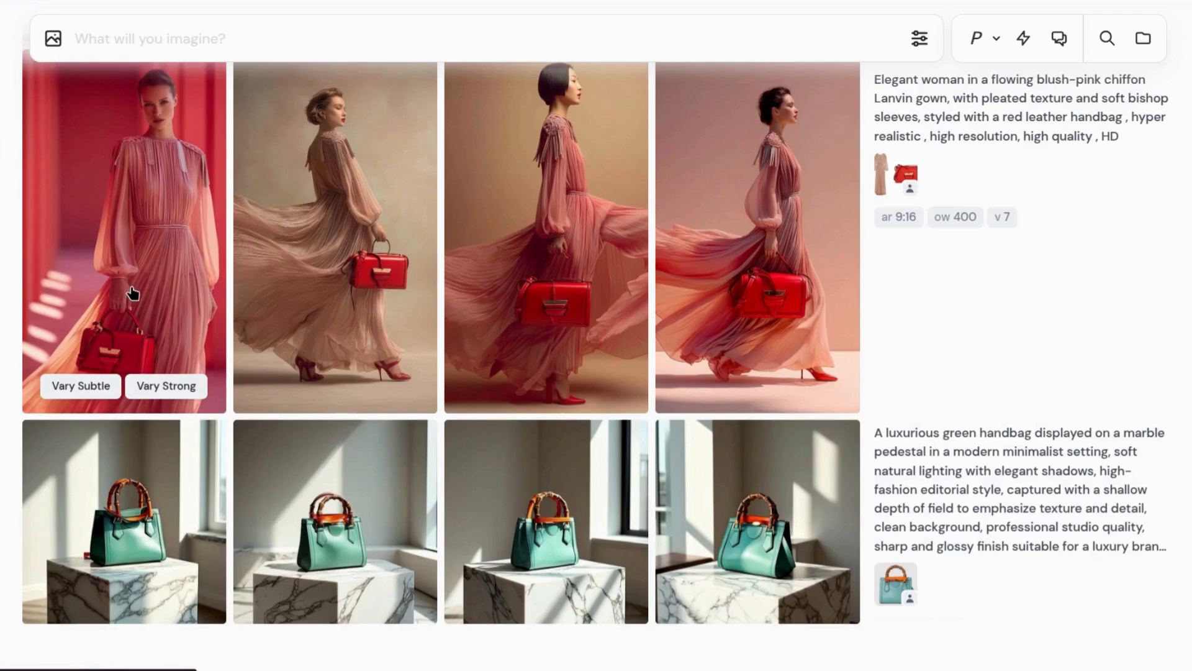
Step: Examine the enlarged gown and red handbag images one by one, comparing the dress and bag details
{"action": "left_click", "coordinate": [130, 292]}
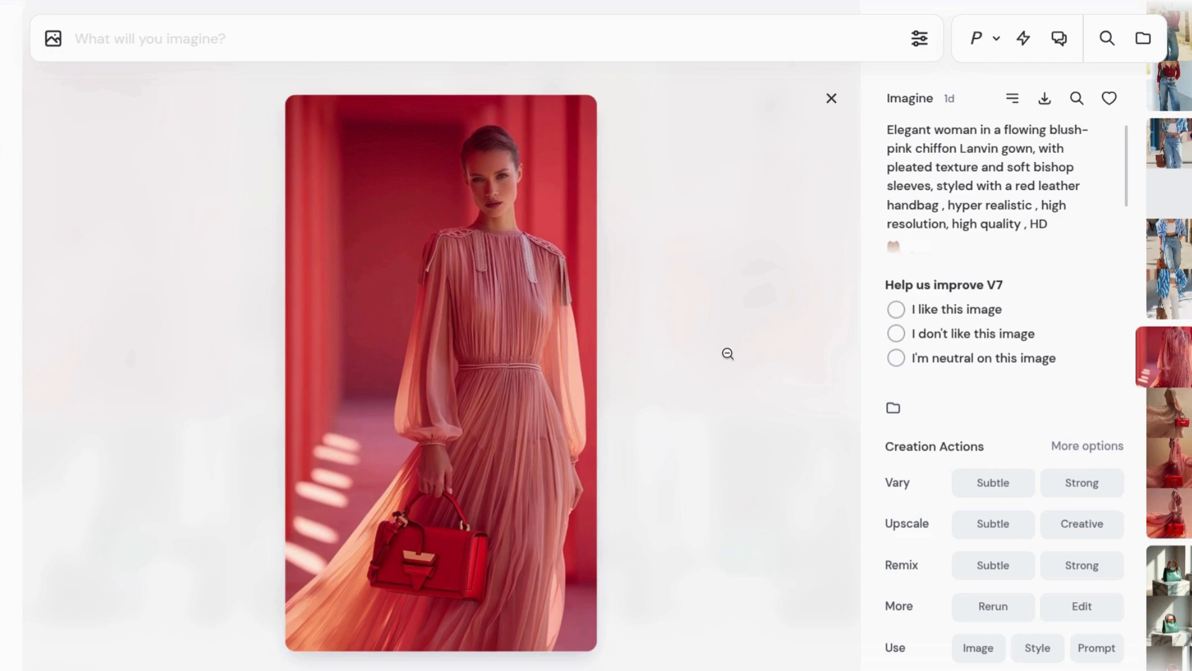
{"action": "key", "text": "Down"}
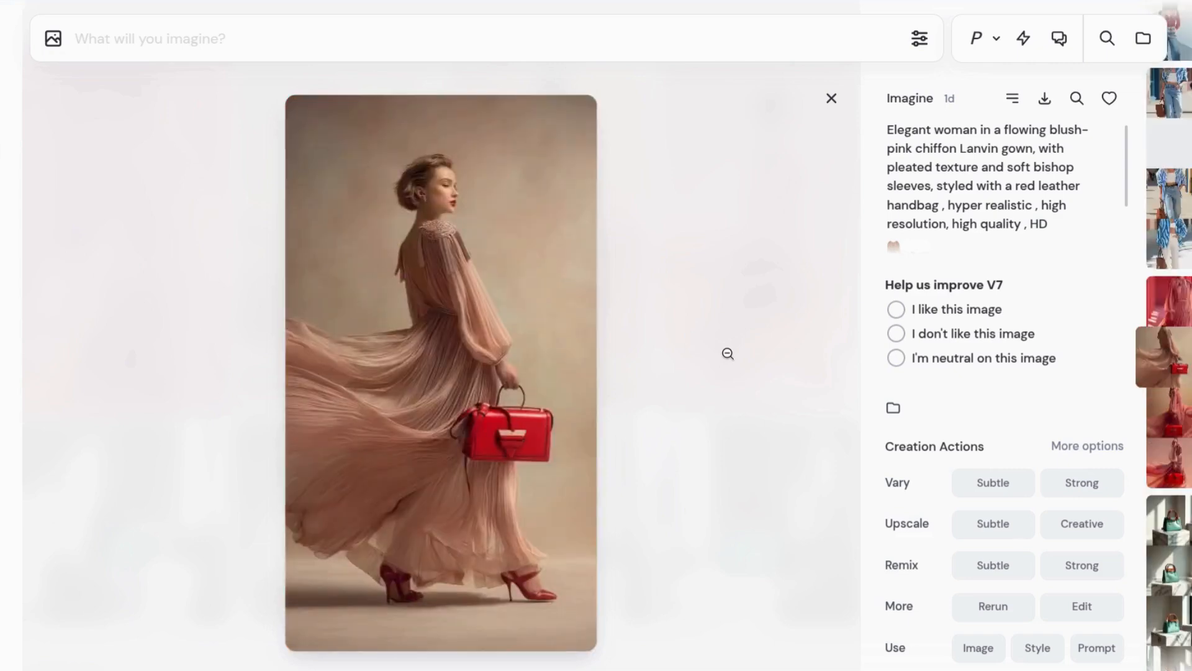
{"action": "key", "text": "Down"}
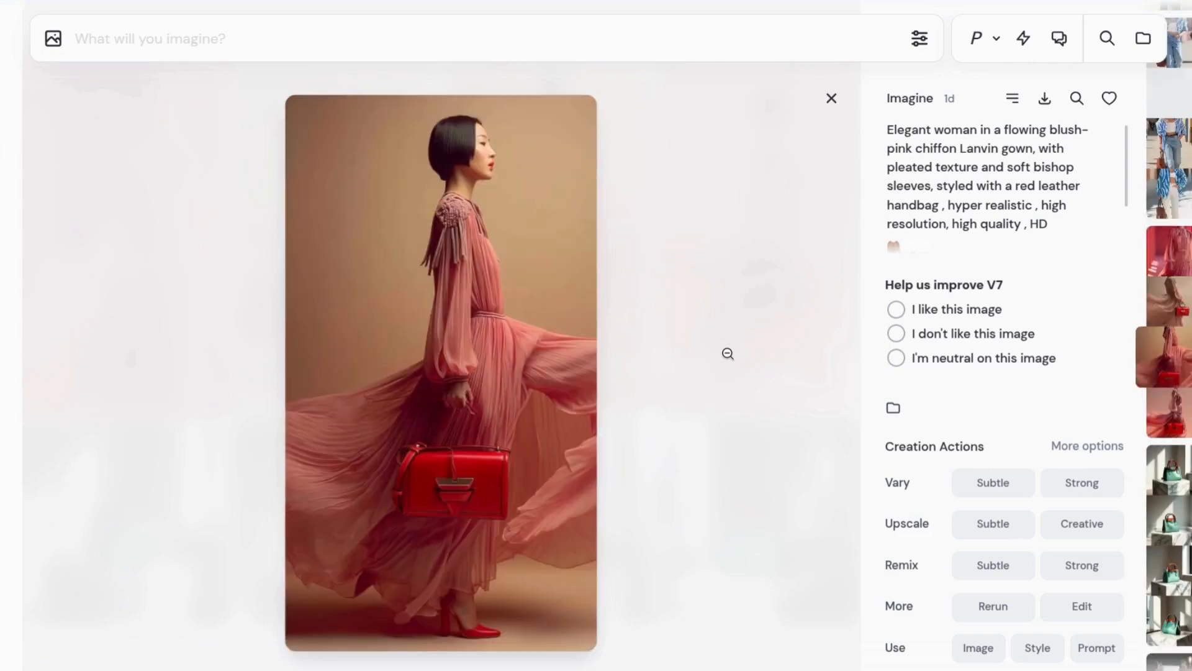
{"action": "key", "text": "Down"}
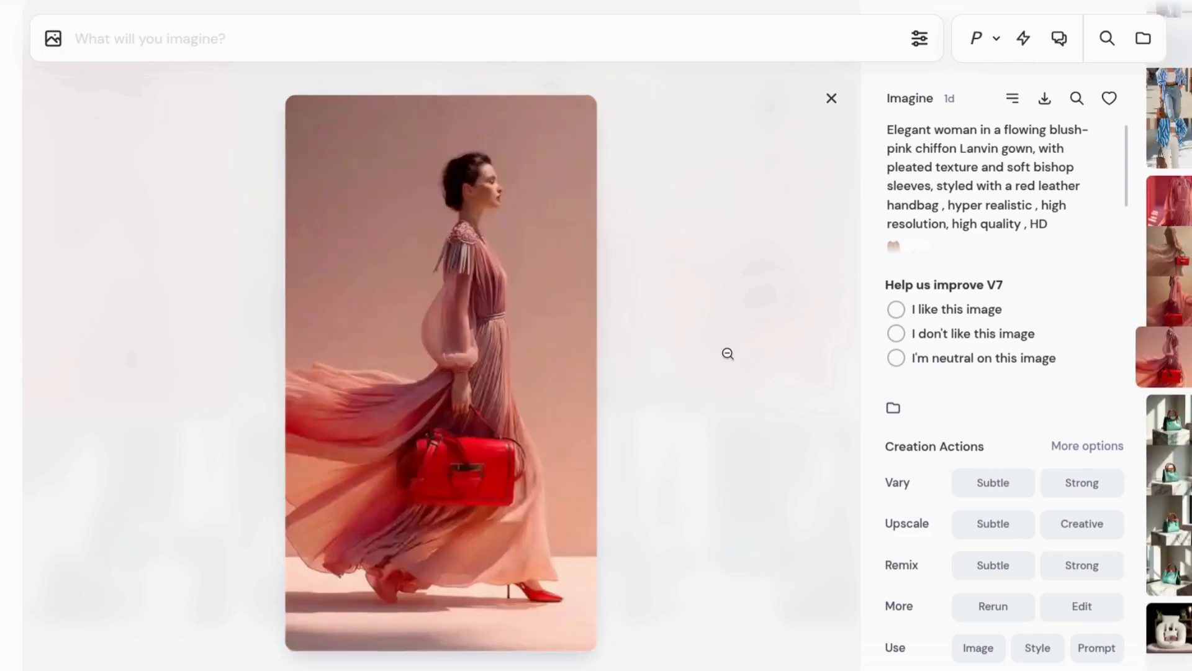
{"action": "left_click", "coordinate": [832, 101]}
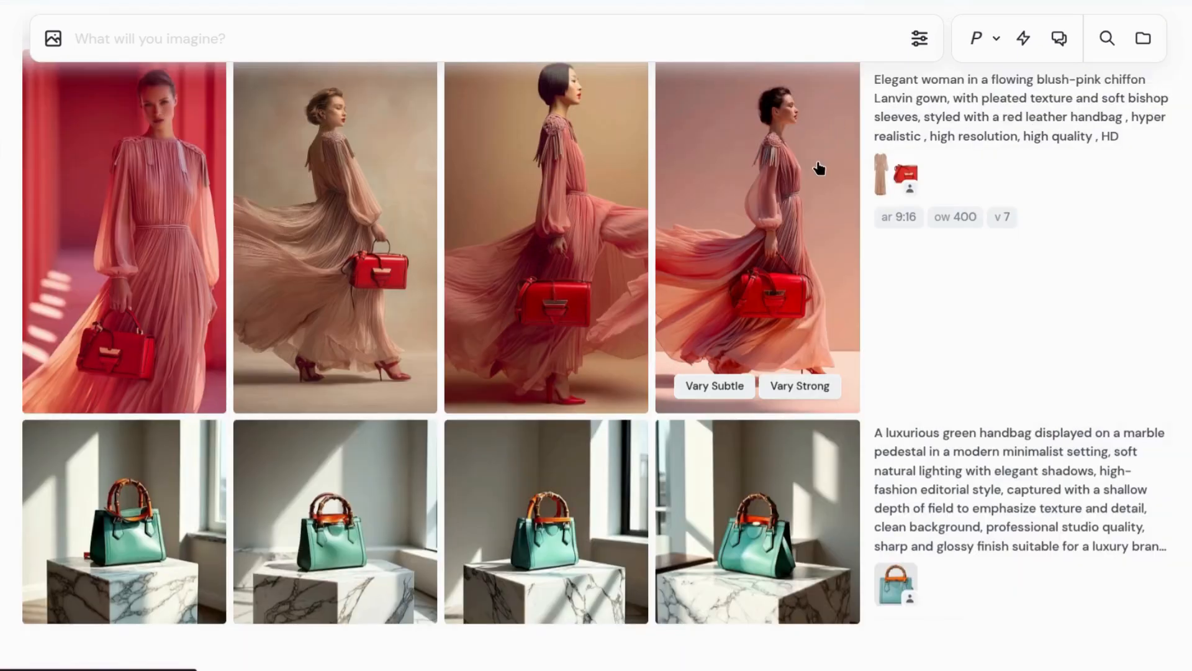
{"action": "left_click", "coordinate": [163, 324]}
{"action": "scroll", "coordinate": [641, 499], "scroll_direction": "down", "scroll_amount": 1}
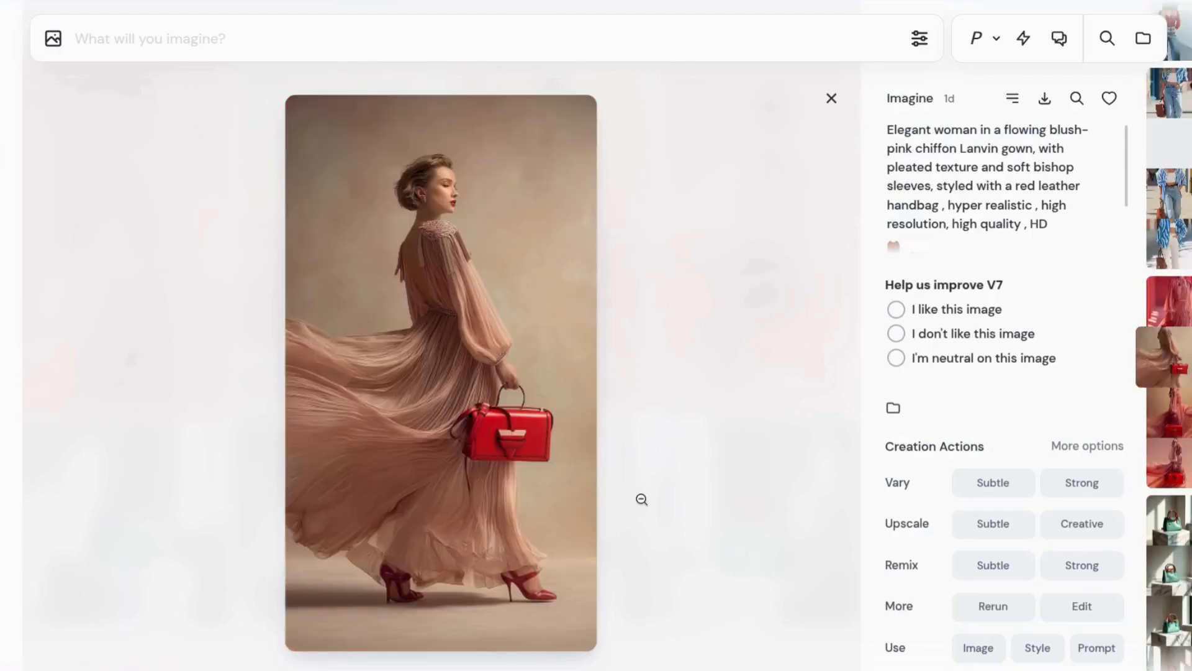
{"action": "scroll", "coordinate": [641, 500], "scroll_direction": "down", "scroll_amount": 2}
{"action": "scroll", "coordinate": [641, 327], "scroll_direction": "up", "scroll_amount": 2}
{"action": "scroll", "coordinate": [641, 327], "scroll_direction": "up", "scroll_amount": 1}
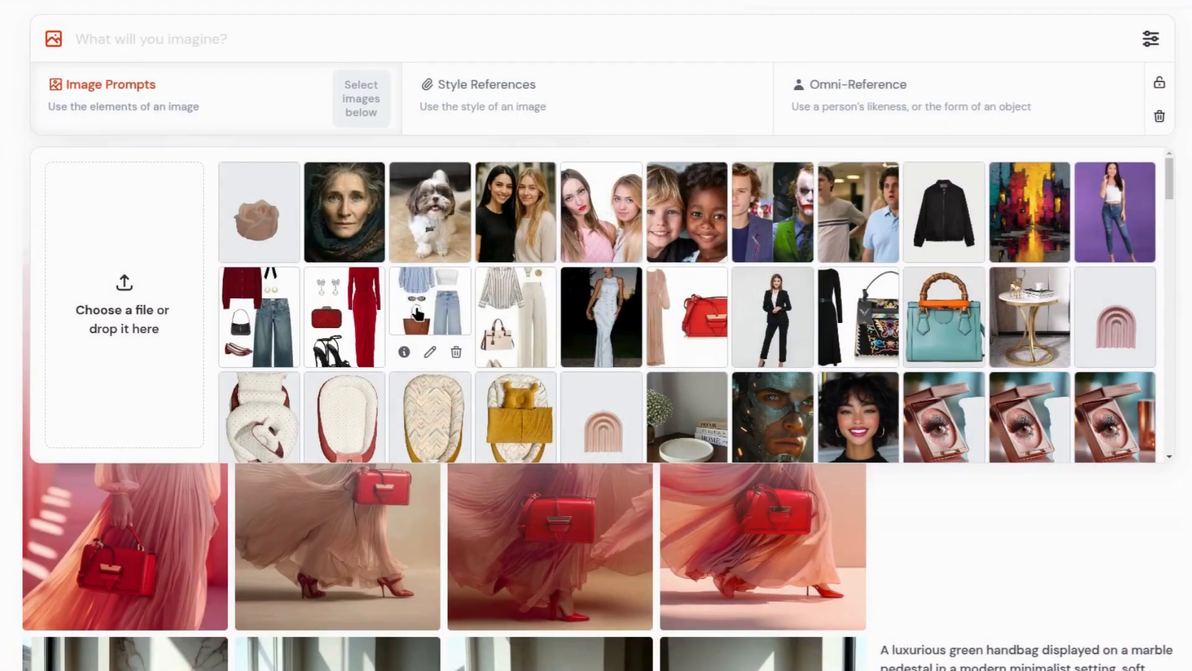
Step: Use the striped shirt and jeans outfit image as Omni-Reference and paste the prompt describing that outfit on a sunny urban sidewalk
{"action": "left_click_drag", "start_coordinate": [435, 310], "coordinate": [854, 110]}
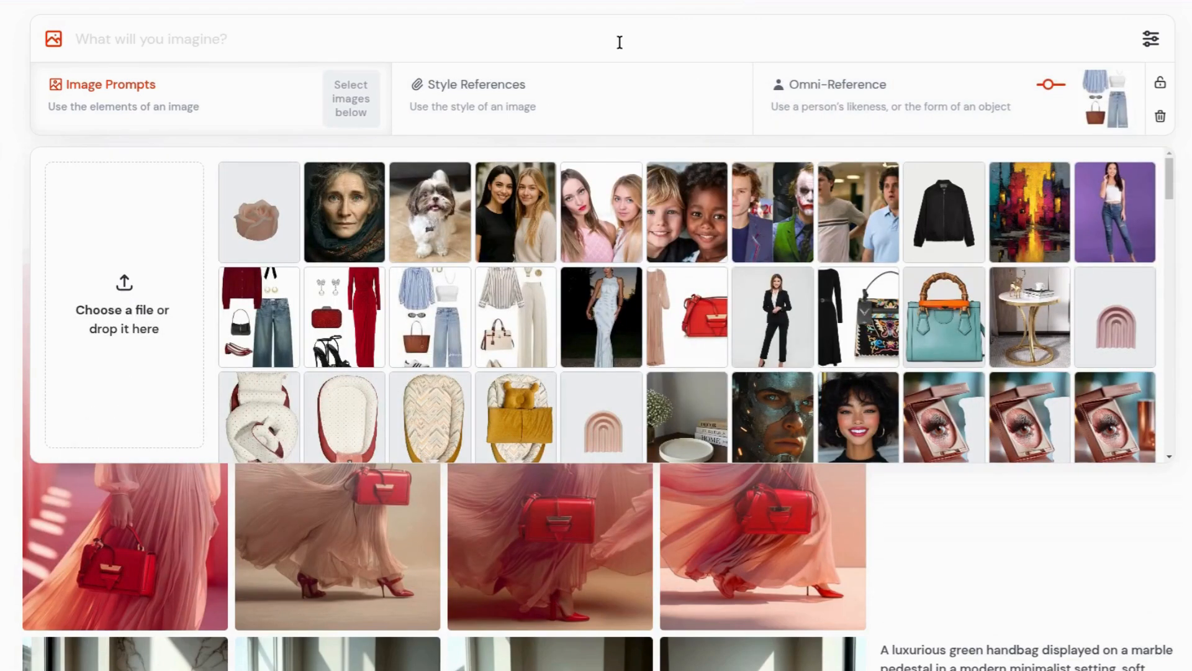
{"action": "key", "text": "ctrl+v"}
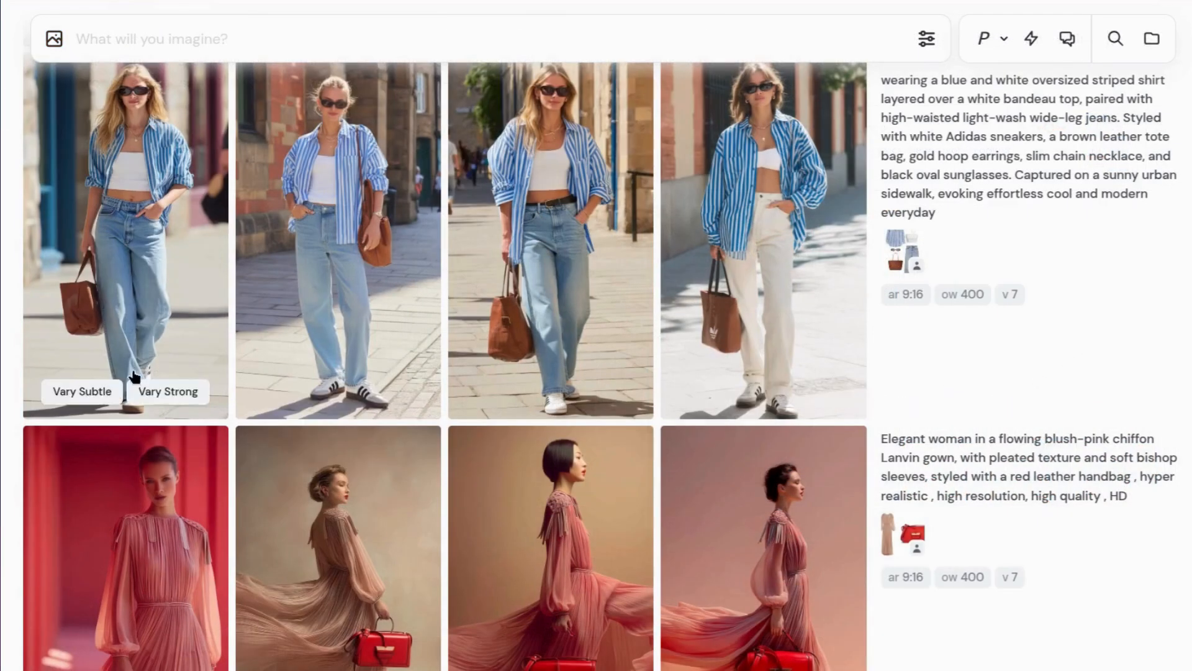
Step: Examine the enlarged striped shirt outfit images one by one, comparing the shirt, trousers, sneakers and tote bag
{"action": "left_click", "coordinate": [186, 306]}
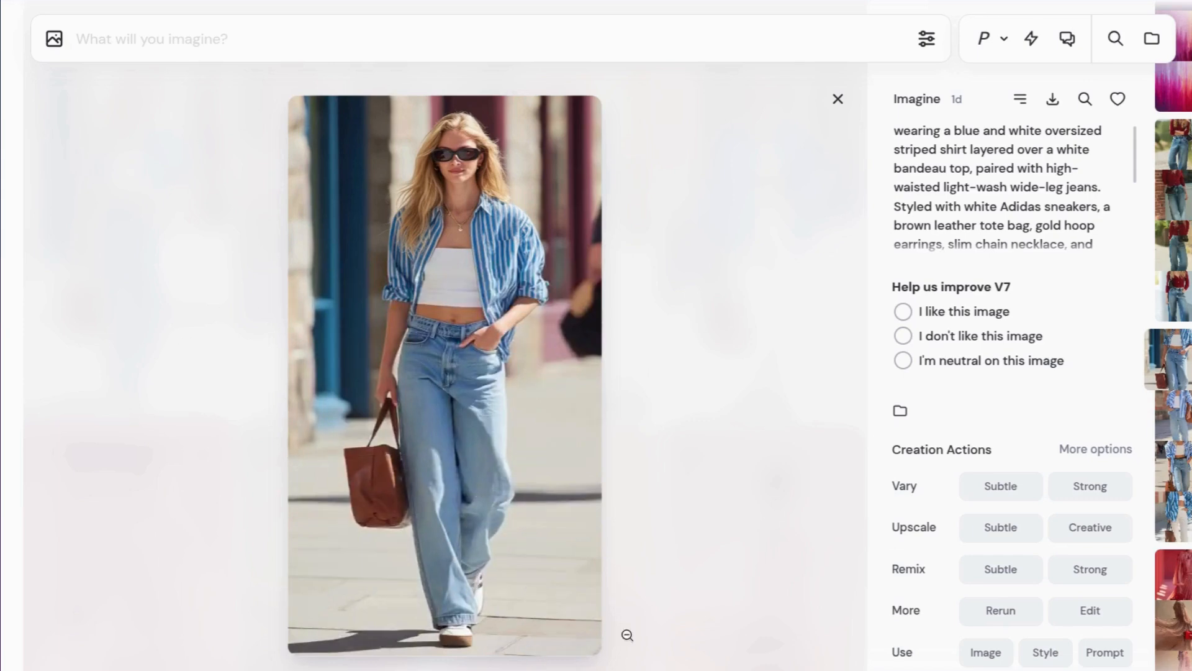
{"action": "key", "text": "Right"}
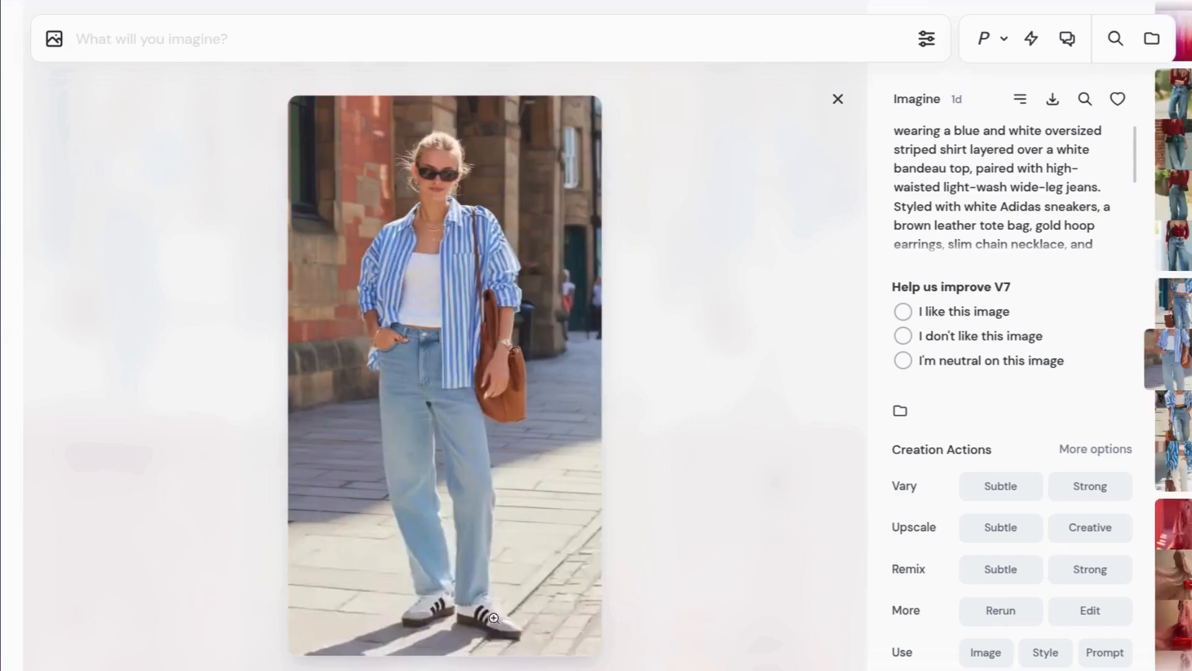
{"action": "key", "text": "Right"}
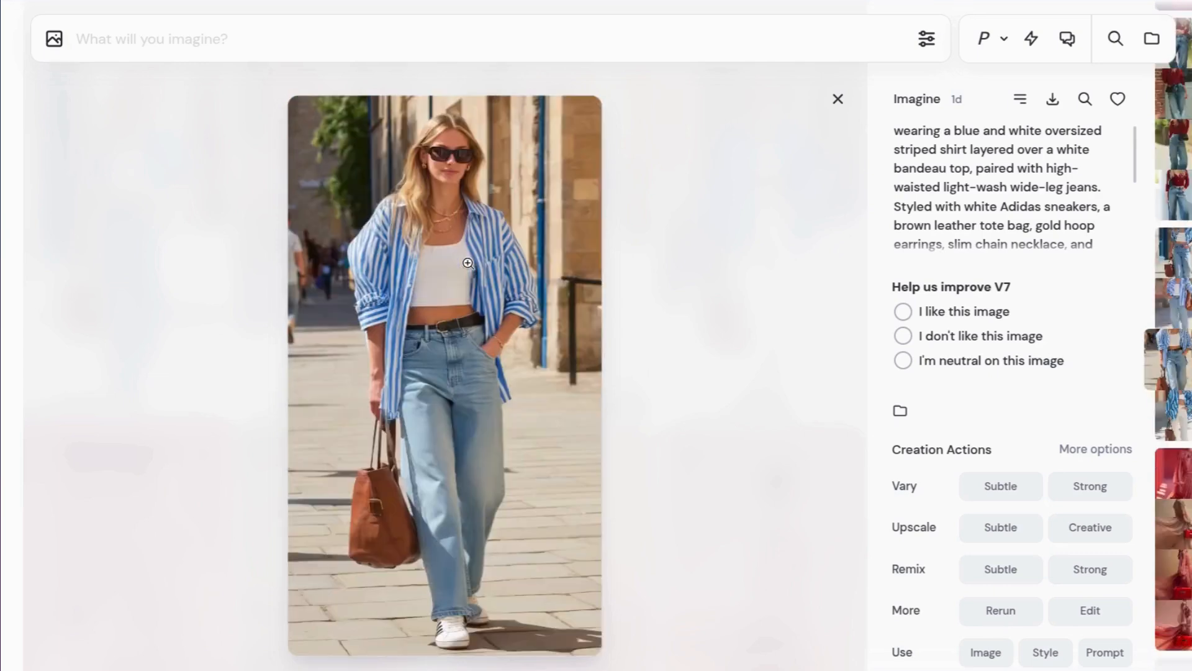
{"action": "key", "text": "Right"}
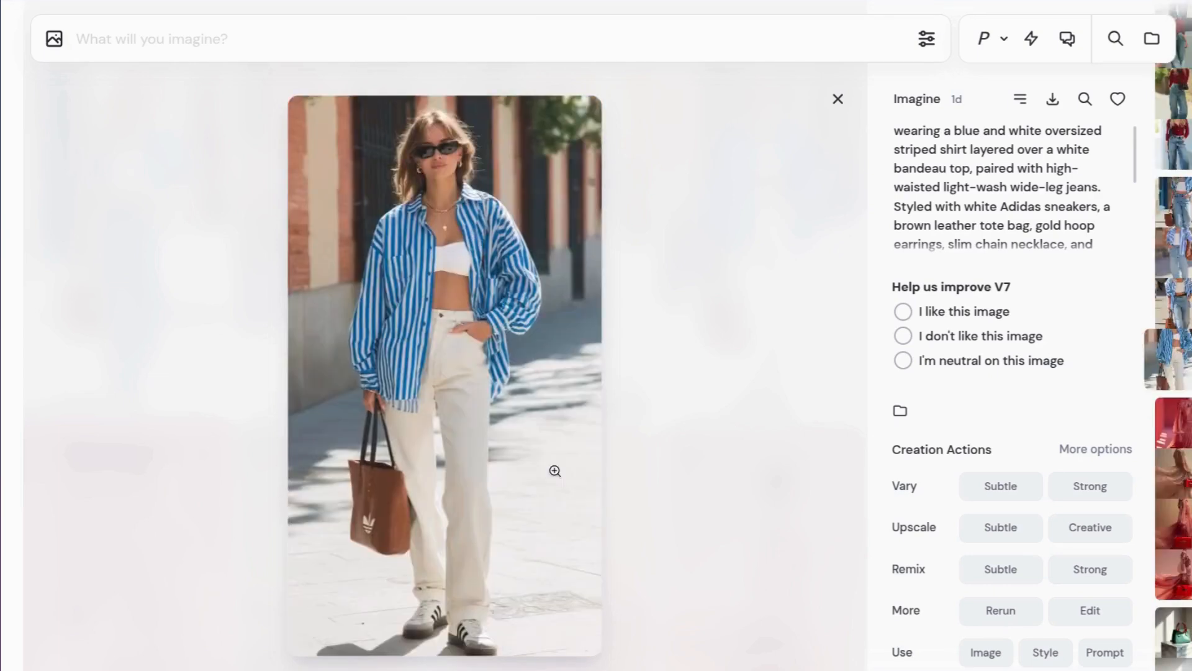
{"action": "key", "text": "Left"}
{"action": "key", "text": "Left"}
{"action": "key", "text": "Right"}
{"action": "key", "text": "Right"}
{"action": "scroll", "coordinate": [575, 490], "scroll_direction": "down", "scroll_amount": 1}
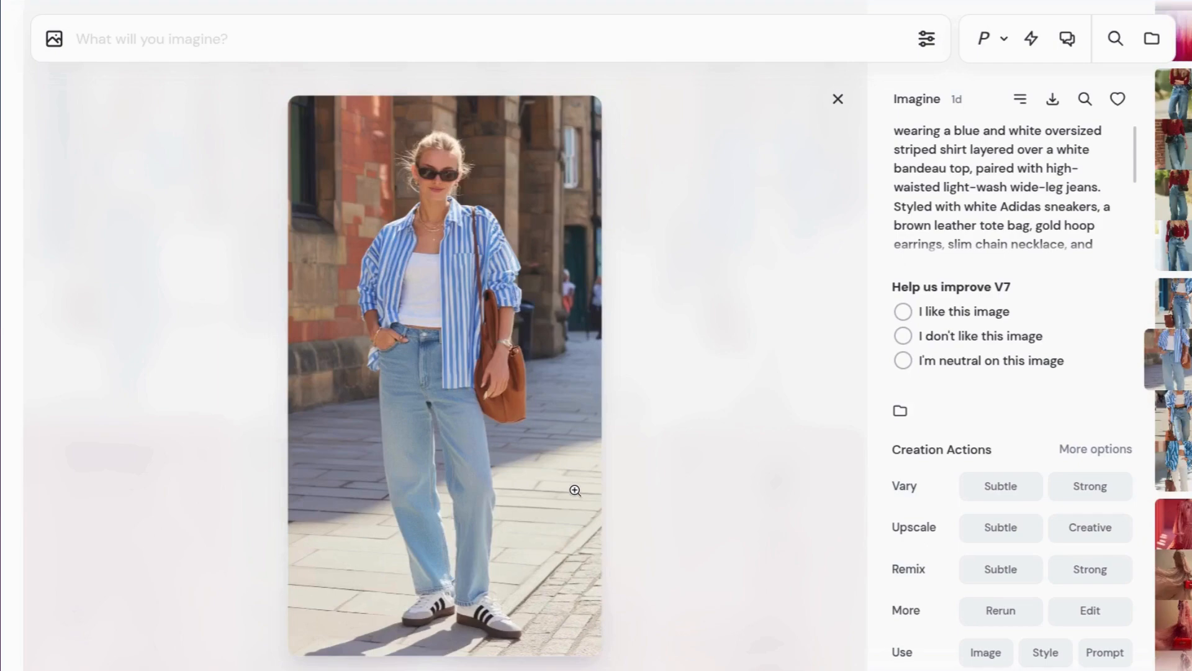
{"action": "scroll", "coordinate": [575, 490], "scroll_direction": "down", "scroll_amount": 1}
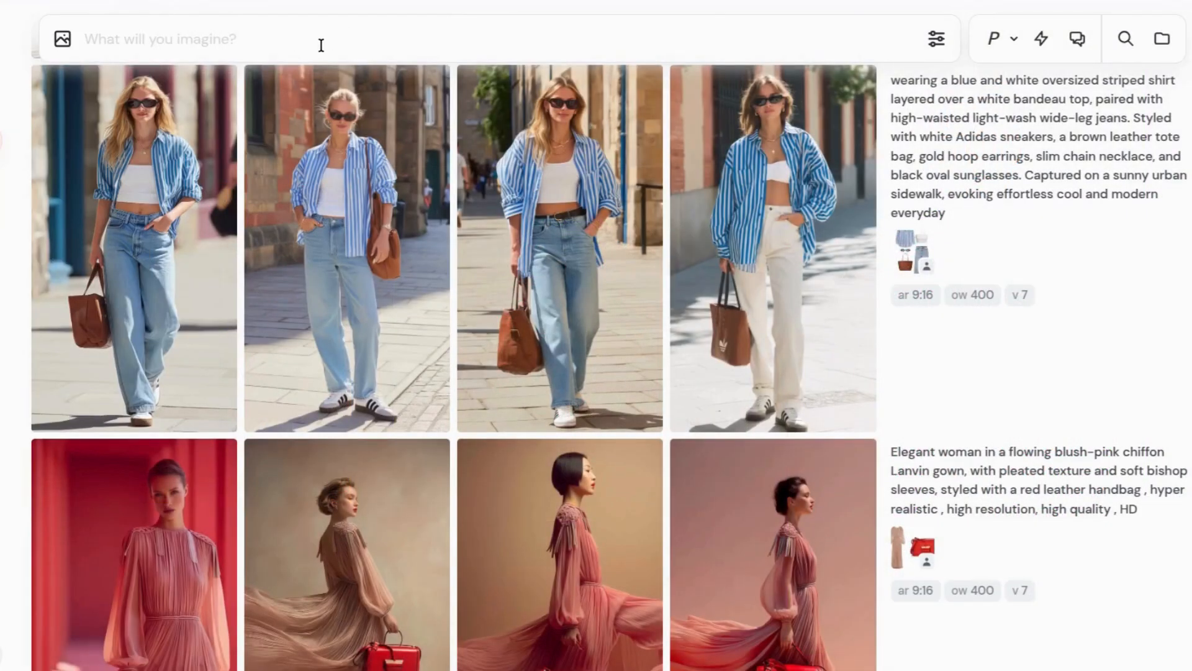
Step: Generate a seamless pattern from the prompt "a flower colors of magenta, purple, peach, deep red," with --style raw and --tile
{"action": "left_click", "coordinate": [336, 41]}
{"action": "type", "text": "a flower colors of magenta, purple, peach, deep red, --style raw --tile"}
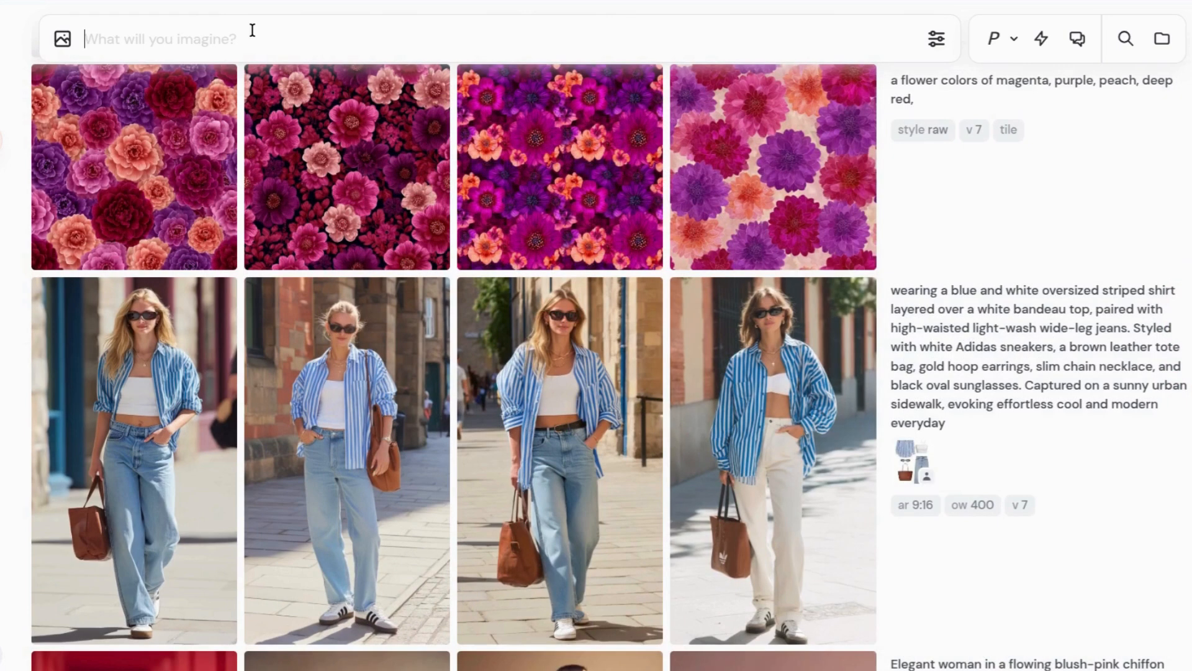
Step: Enter a prompt for a jacket with purple, peach and deep red flowers, floating, studio lighting, isolated white background, on hanger, with --ow 20
{"action": "left_click", "coordinate": [253, 31]}
{"action": "type", "text": "a jacket with flower colors purple, peach, deep red, floating, studio lighting, isolate white background , on hanger --ow 20"}
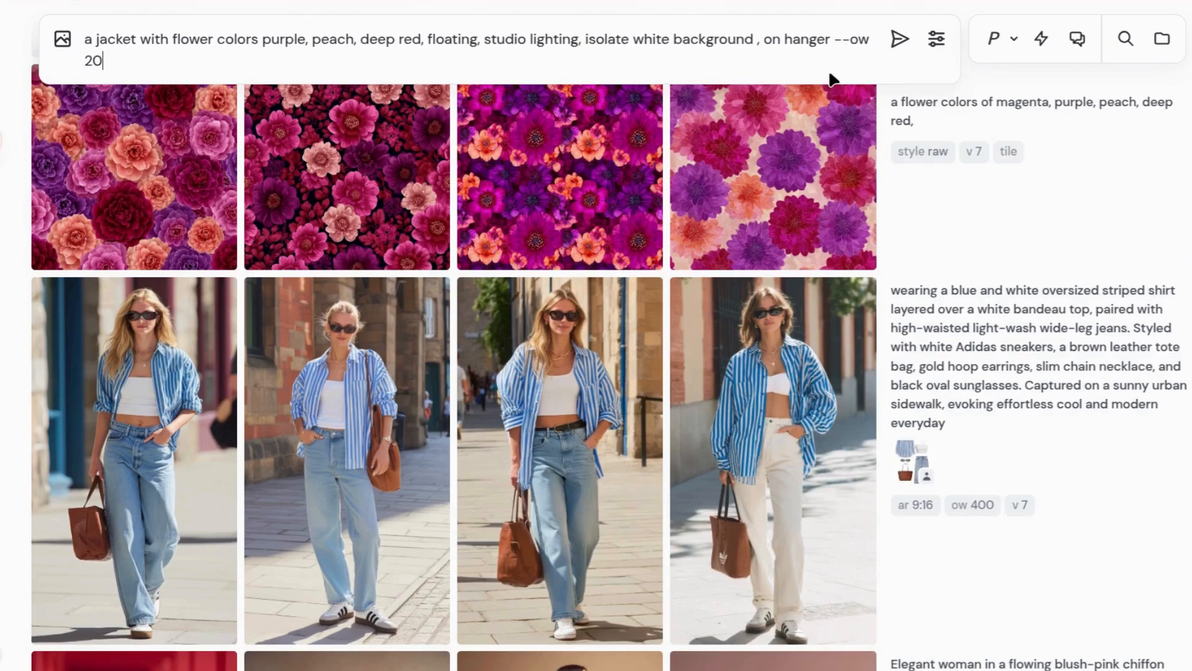
{"action": "left_click", "coordinate": [834, 41]}
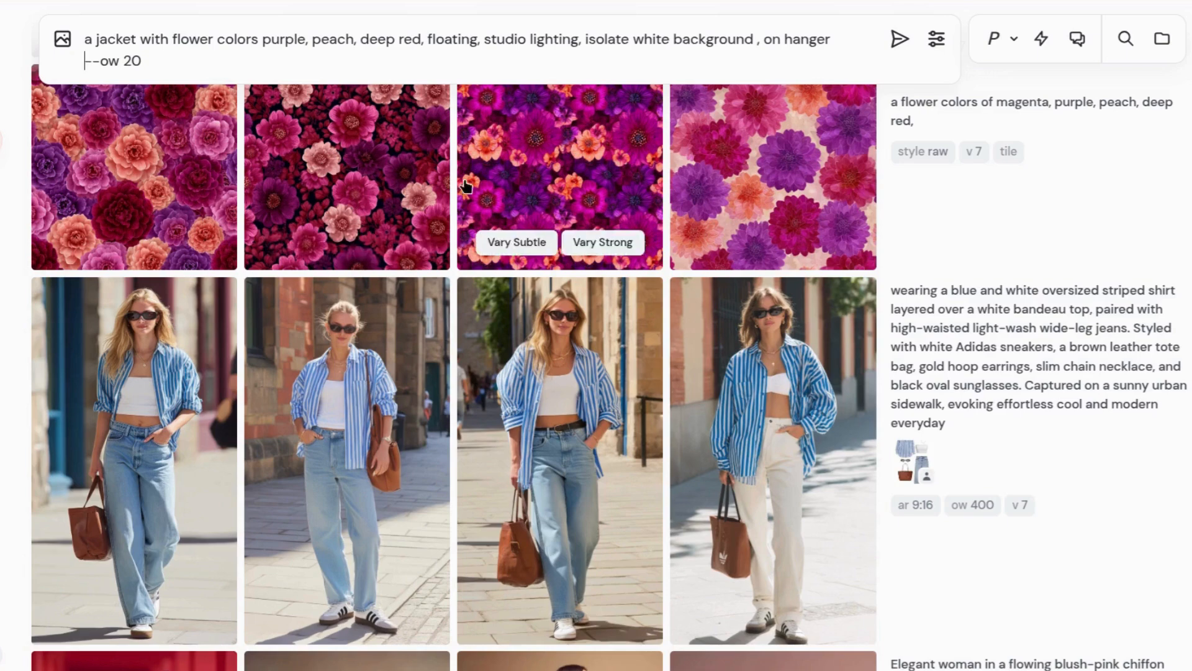
Step: Copy the second floral pattern with the dark background, add it as the jacket prompt's Omni-Reference using --oref, and generate the images
{"action": "left_click", "coordinate": [388, 165]}
{"action": "right_click", "coordinate": [419, 316]}
{"action": "left_click", "coordinate": [445, 426]}
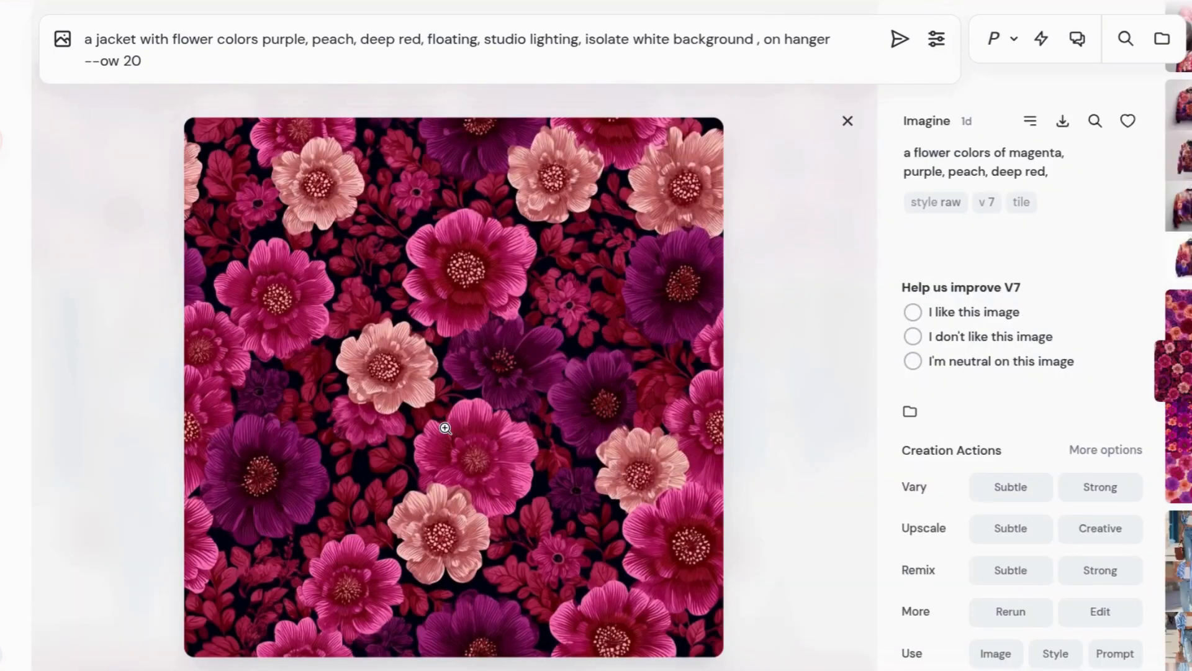
{"action": "left_click", "coordinate": [847, 122]}
{"action": "left_click", "coordinate": [221, 65]}
{"action": "type", "text": "--o"}
{"action": "type", "text": "ref"}
{"action": "key", "text": "ctrl+v"}
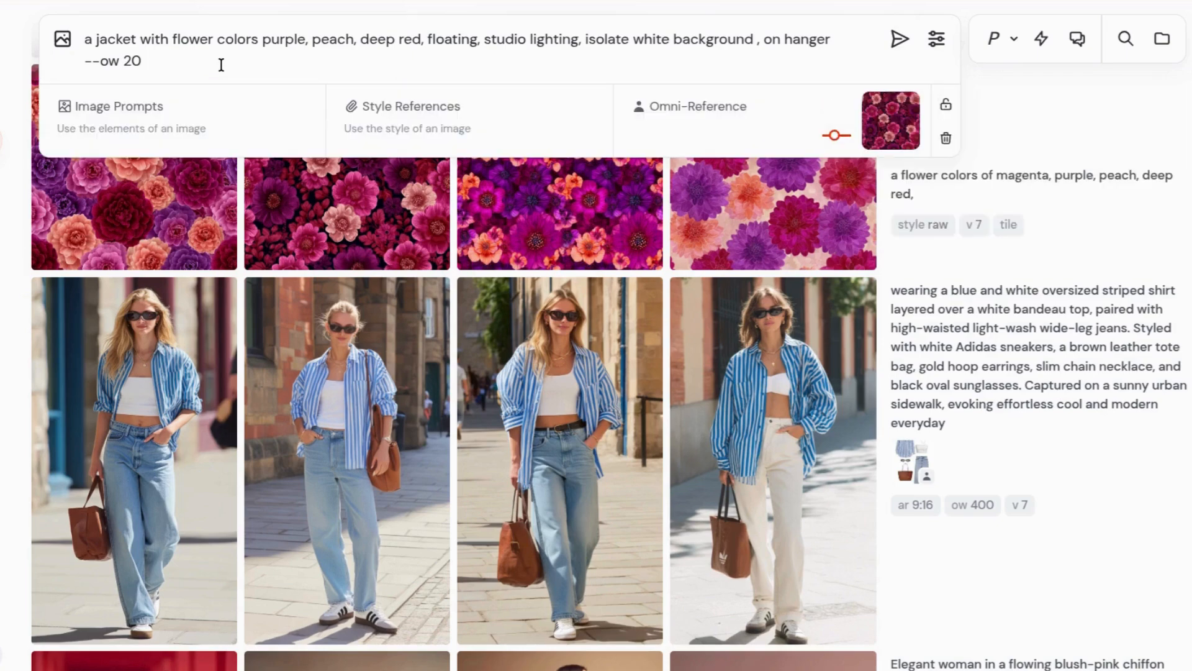
{"action": "key", "text": "Return"}
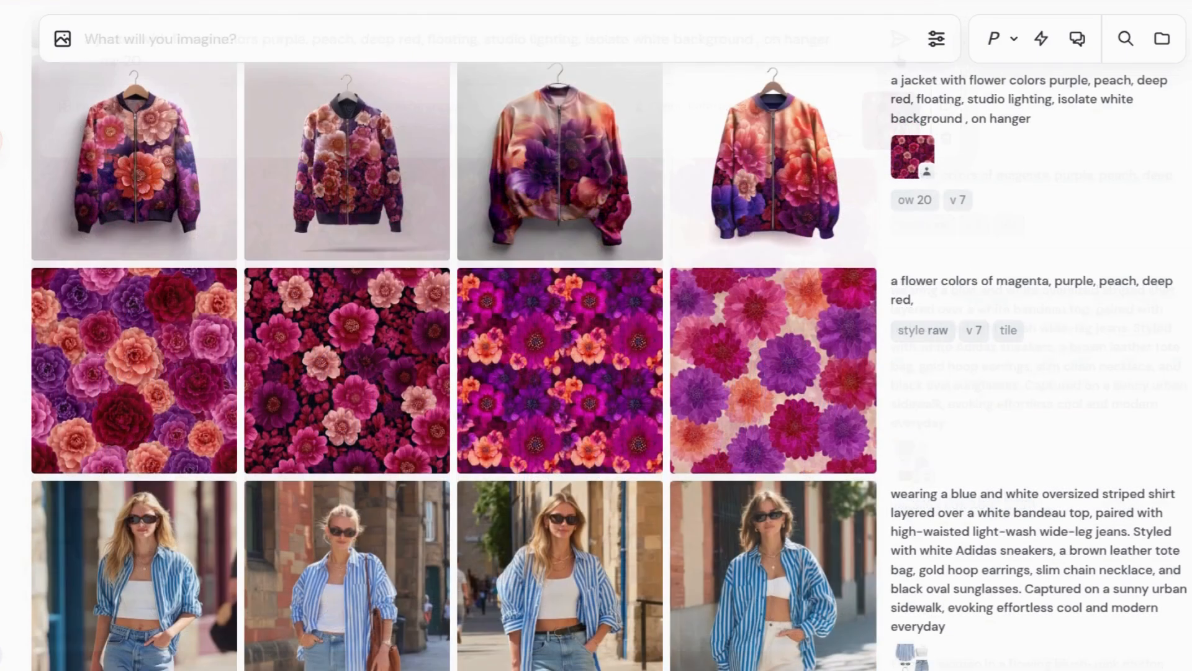
Step: Examine the enlarged ow 20 floral jacket images one by one, comparing their flower pattern and colors with the reference
{"action": "left_click", "coordinate": [111, 211]}
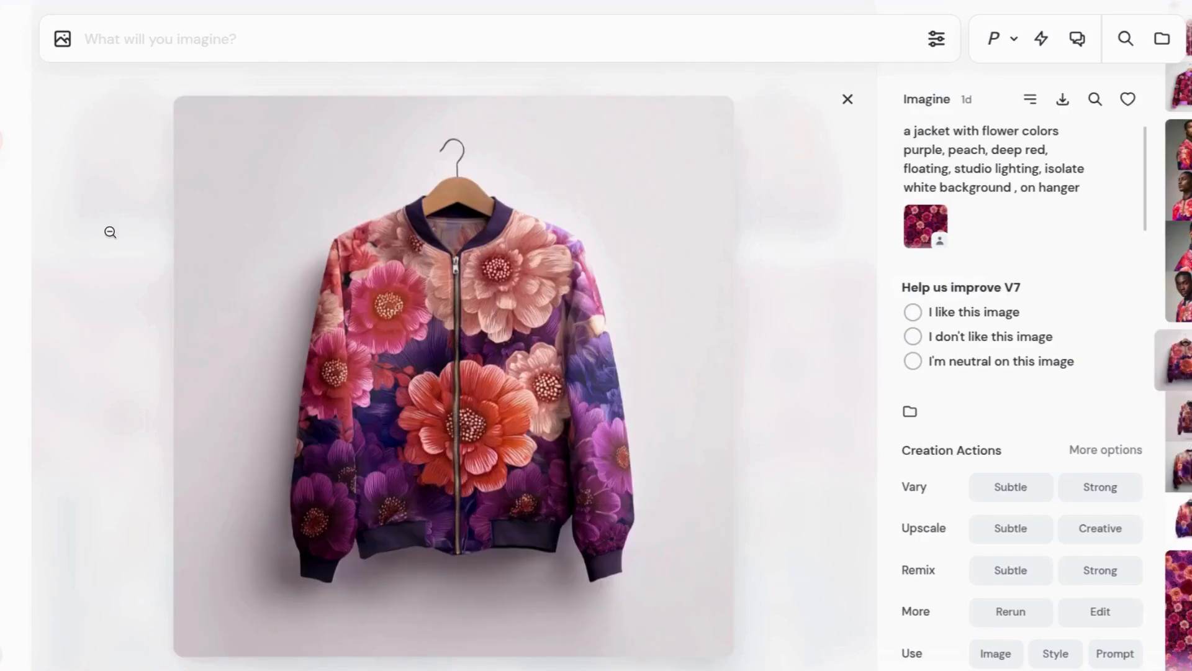
{"action": "key", "text": "Right"}
{"action": "key", "text": "Right"}
{"action": "key", "text": "Right"}
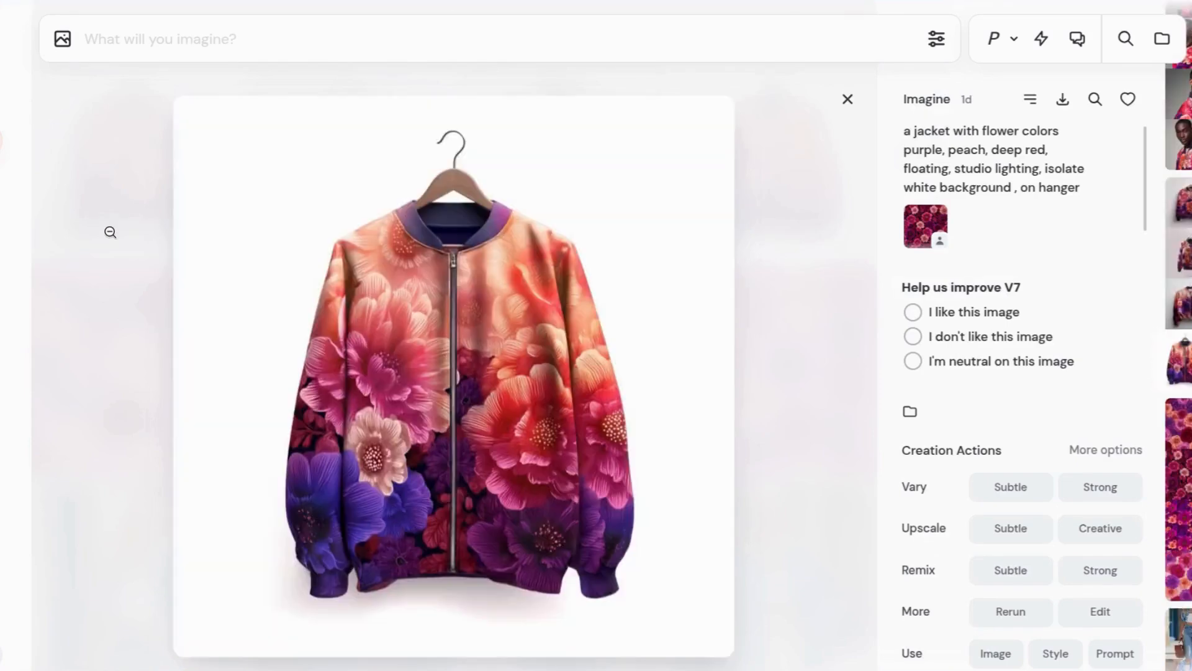
{"action": "key", "text": "Right"}
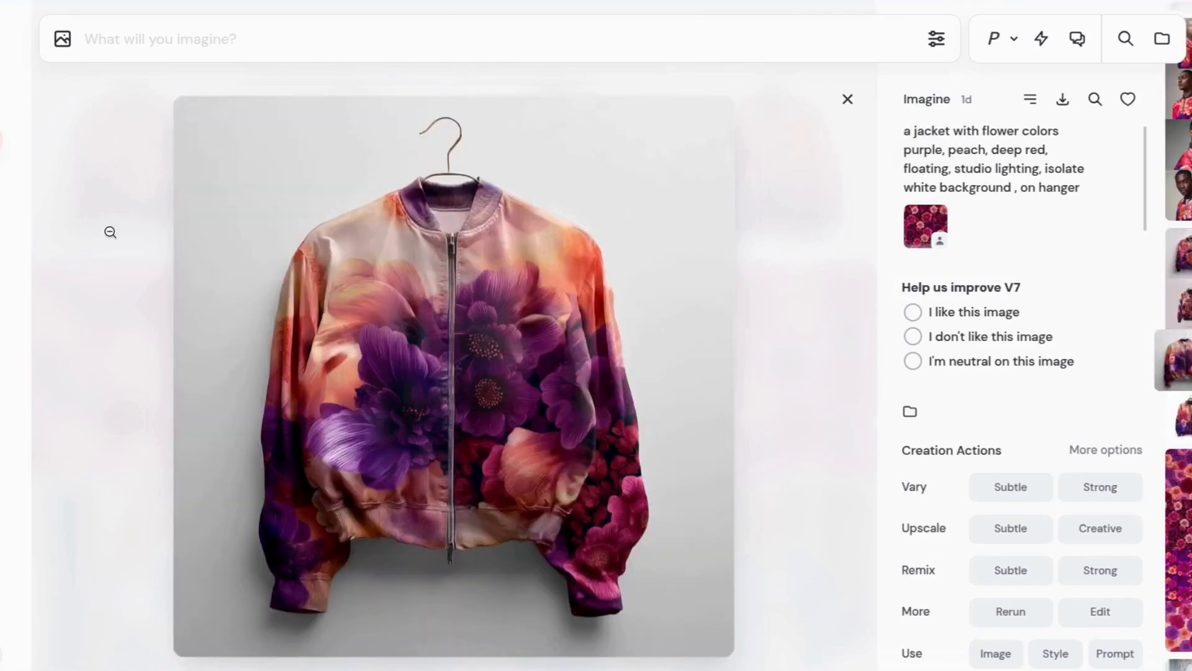
{"action": "key", "text": "Right"}
{"action": "key", "text": "Right"}
{"action": "left_click", "coordinate": [848, 100]}
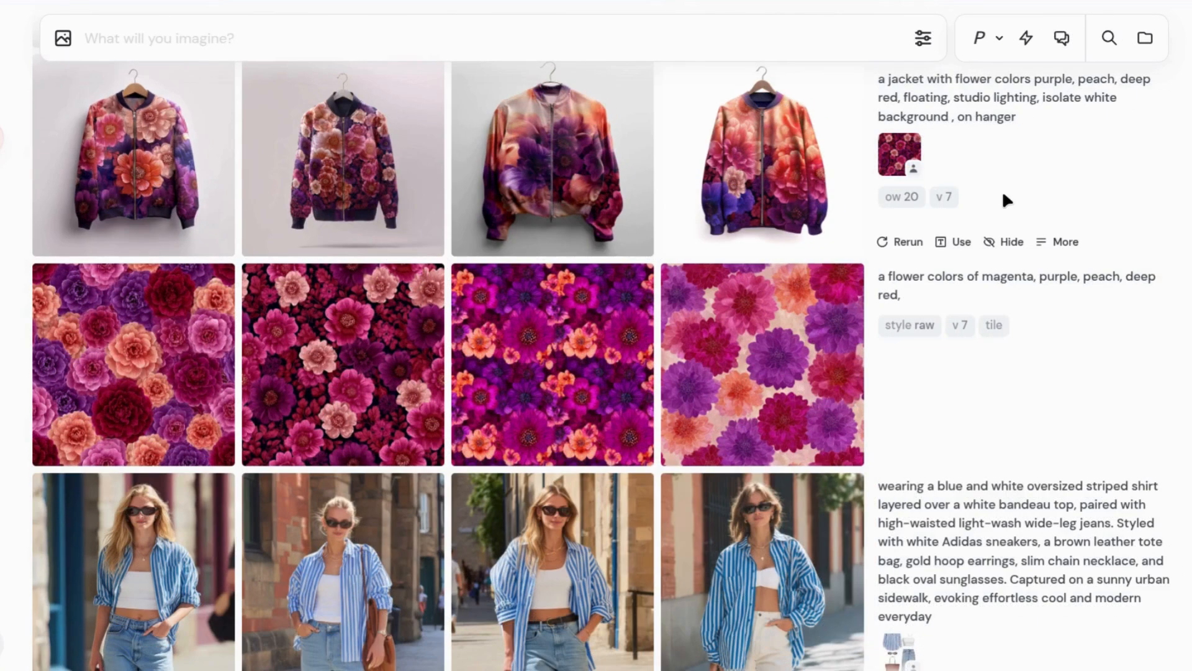
Step: Reuse the jacket prompt text with --ow 20 and attach the second floral pattern as its Omni-Reference using --oref
{"action": "left_click", "coordinate": [957, 107]}
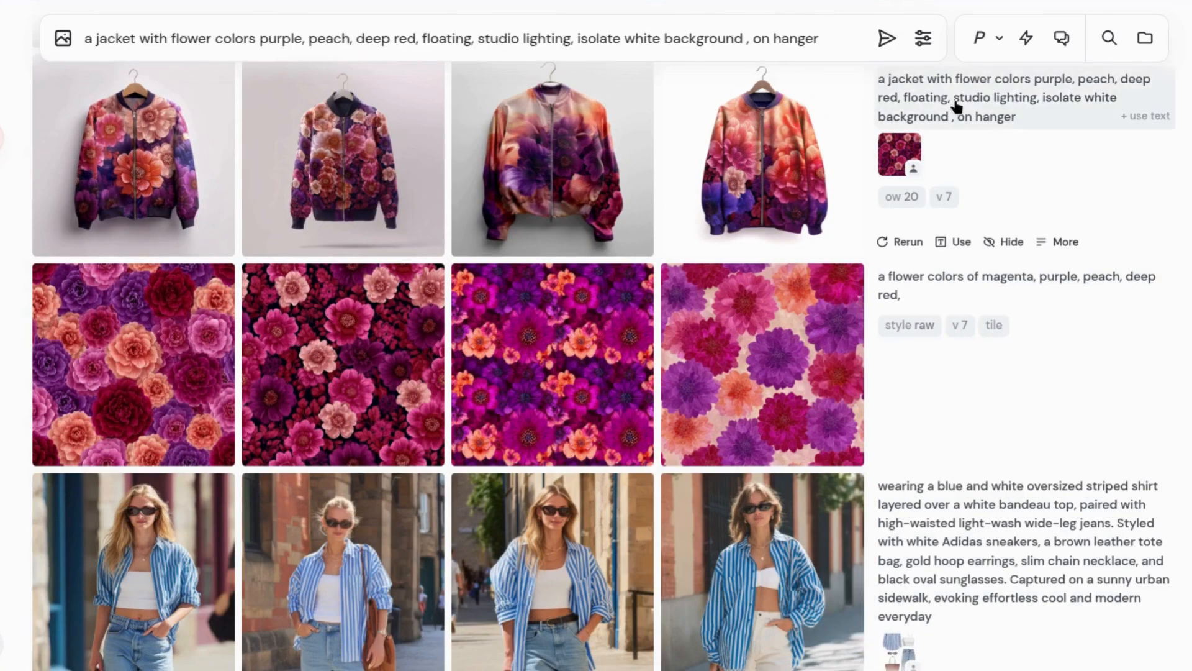
{"action": "left_click", "coordinate": [910, 197]}
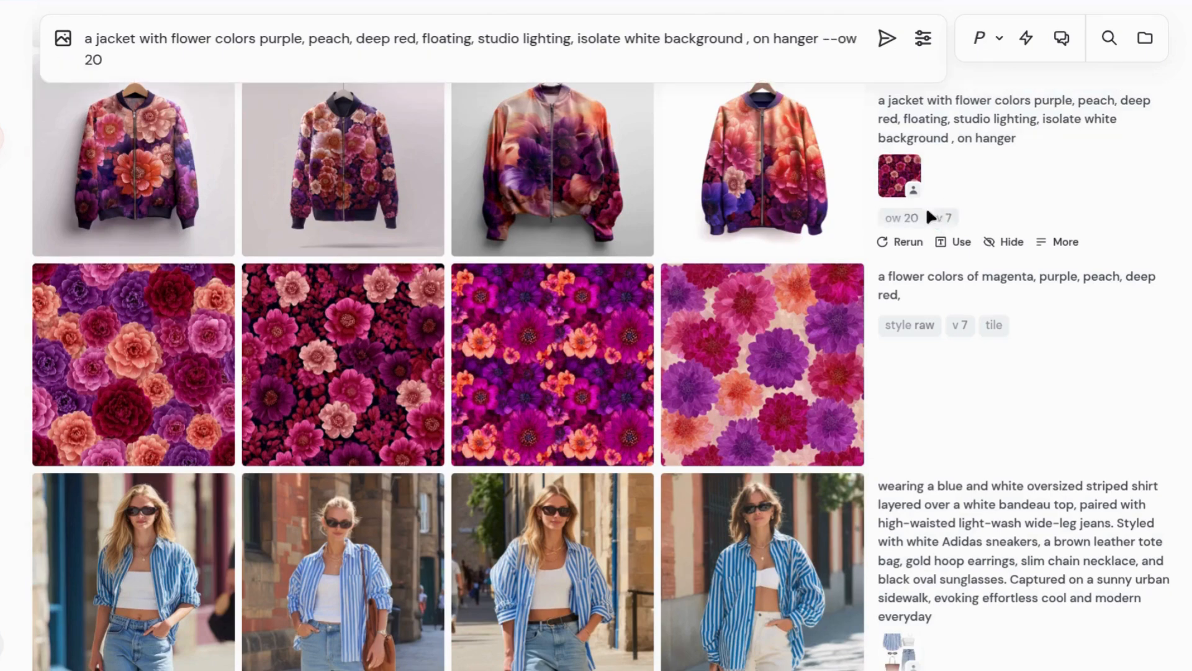
{"action": "left_click", "coordinate": [344, 345]}
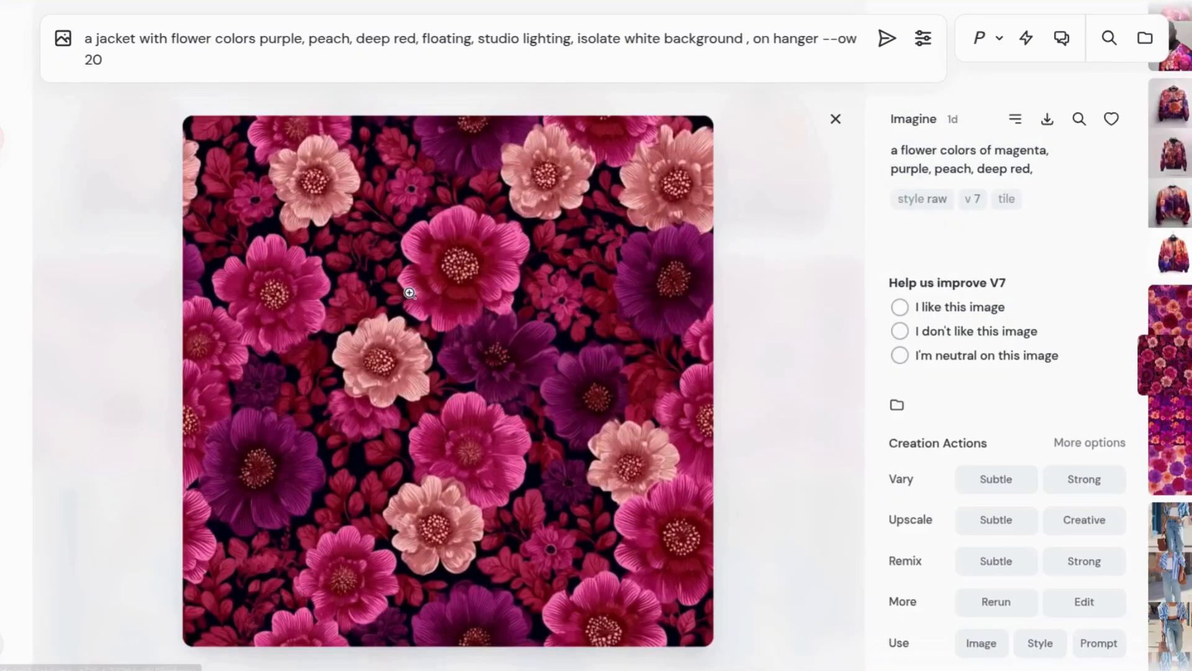
{"action": "right_click", "coordinate": [400, 301]}
{"action": "left_click", "coordinate": [426, 403]}
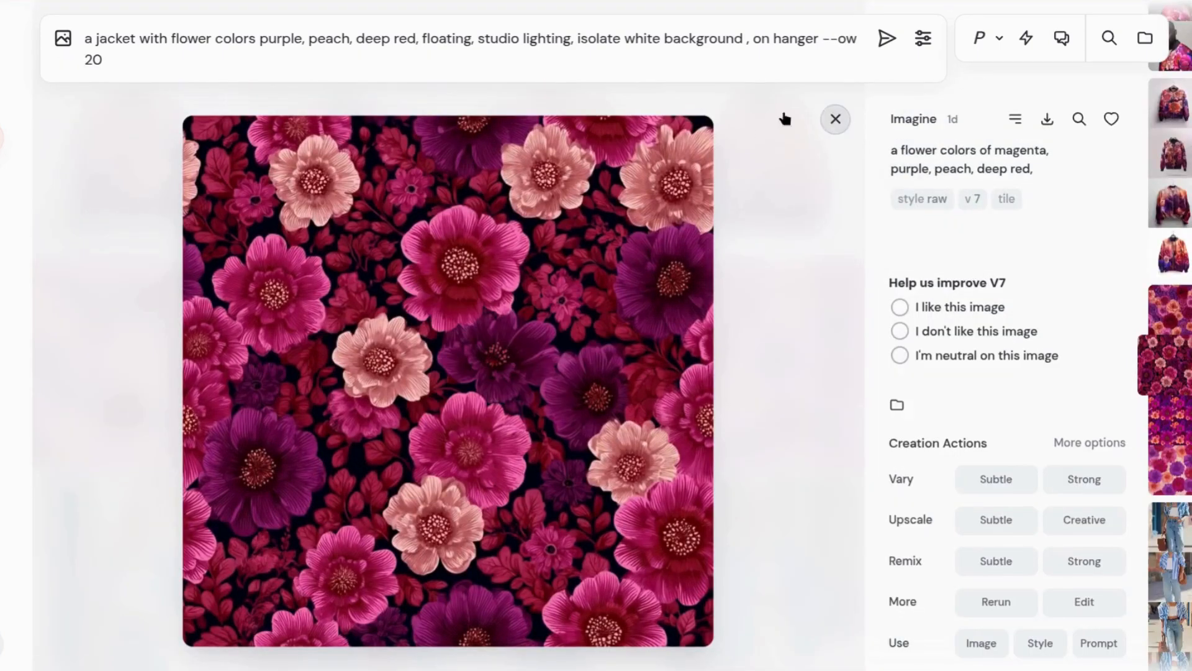
{"action": "left_click", "coordinate": [836, 119]}
{"action": "left_click", "coordinate": [352, 61]}
{"action": "type", "text": "--oref"}
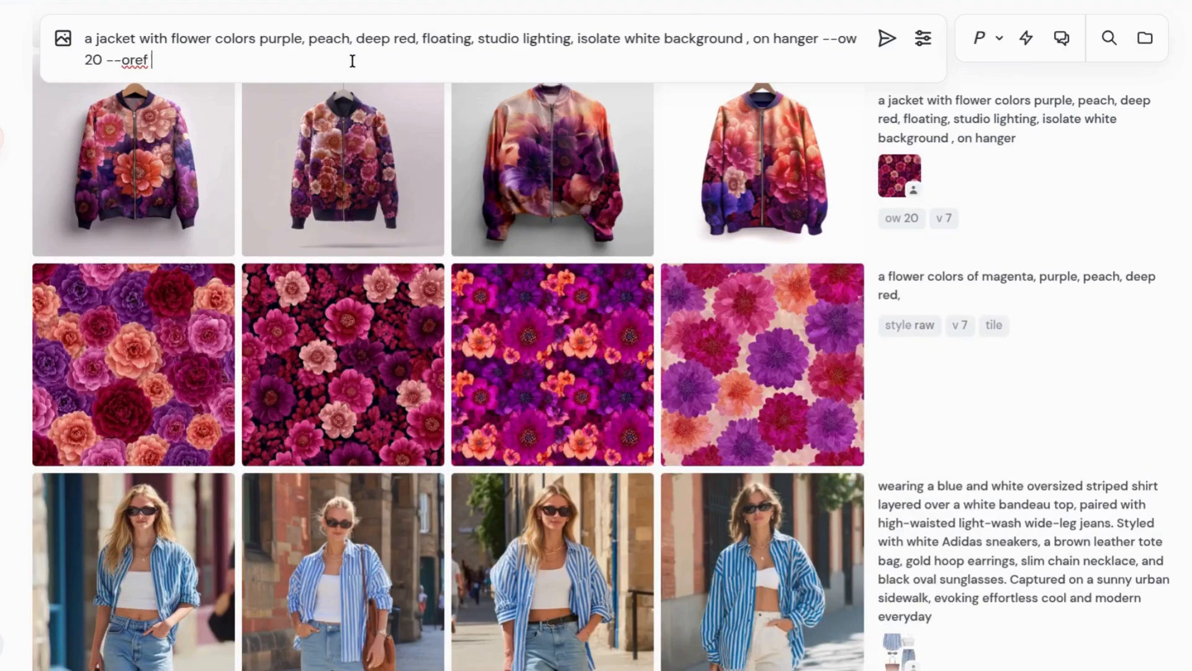
{"action": "key", "text": "ctrl+v"}
Step: Set the jacket prompt's Omni-Reference weight to --ow 400 and generate the images
{"action": "key", "text": "BackSpace"}
{"action": "key", "text": "BackSpace"}
{"action": "key", "text": "BackSpace"}
{"action": "key", "text": "BackSpace"}
{"action": "key", "text": "BackSpace"}
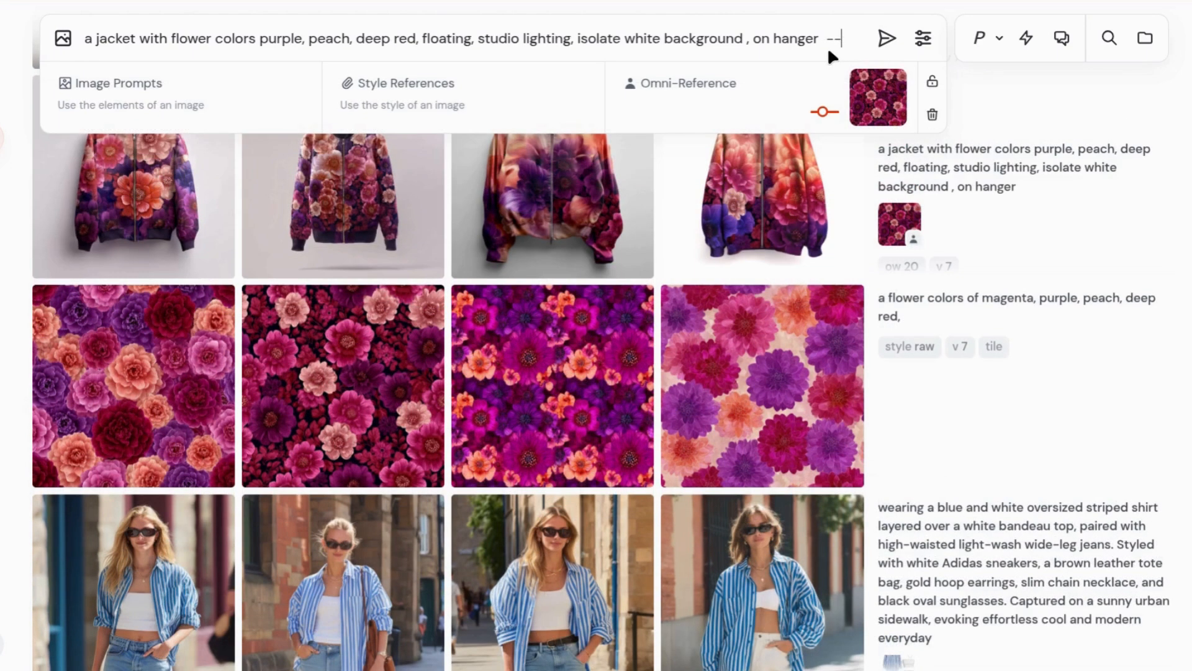
{"action": "type", "text": "ow 400"}
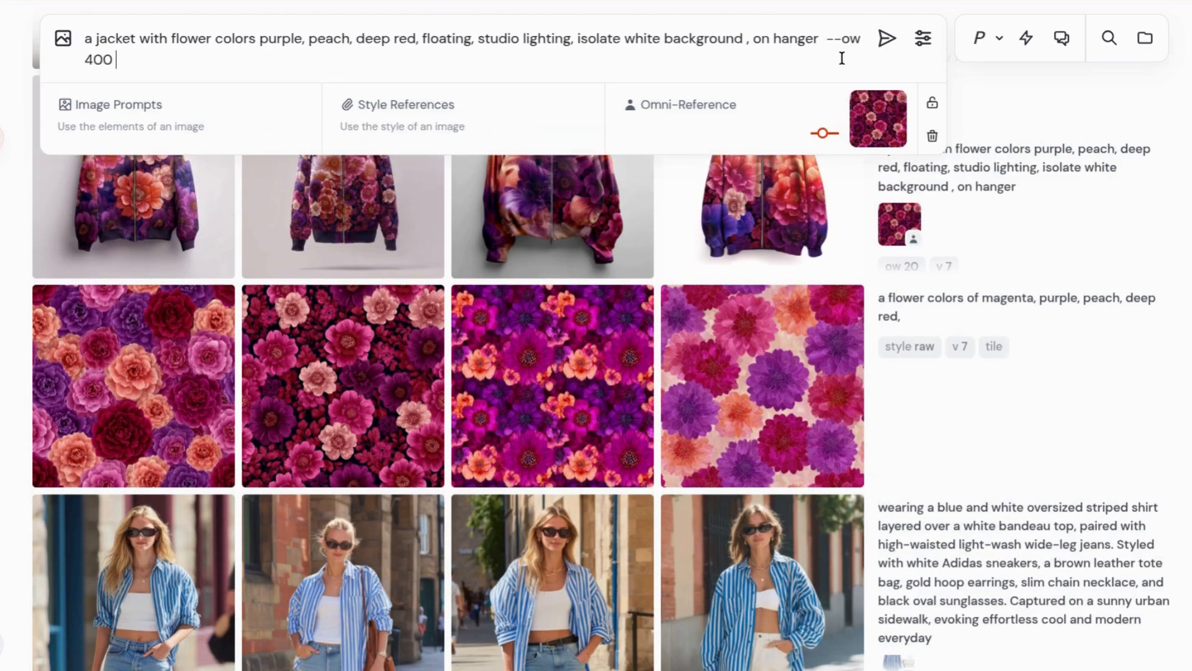
{"action": "left_click", "coordinate": [886, 39]}
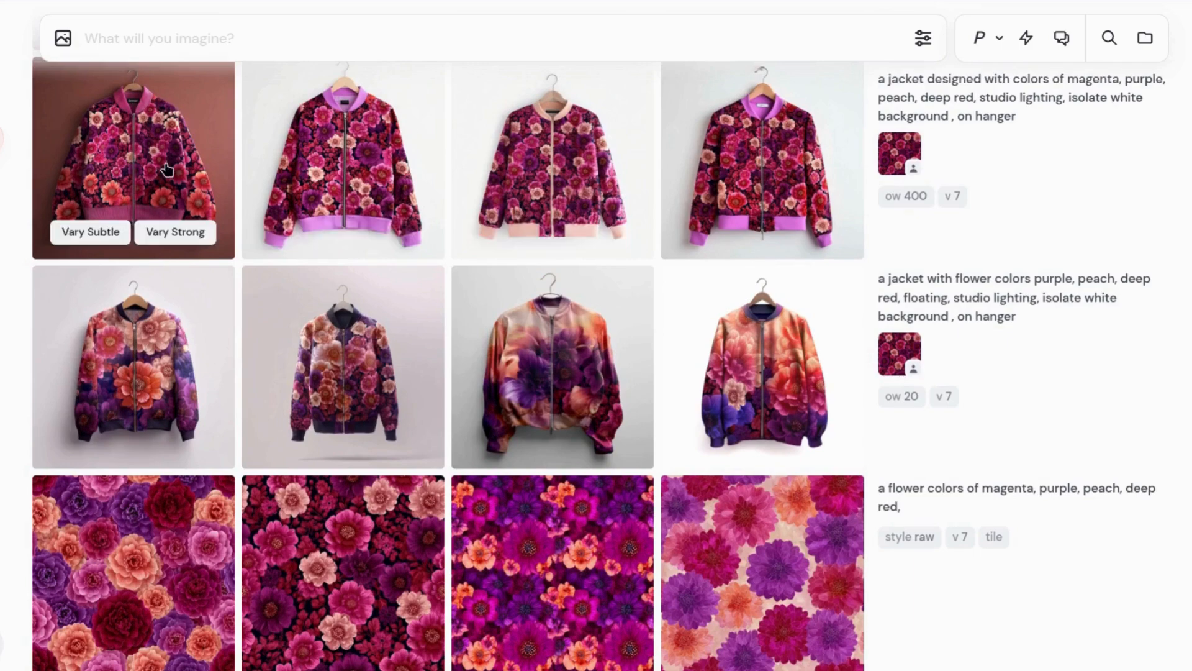
Step: Examine the enlarged ow 400 jacket images one by one, checking how closely the fabric matches the floral pattern
{"action": "left_click", "coordinate": [165, 167]}
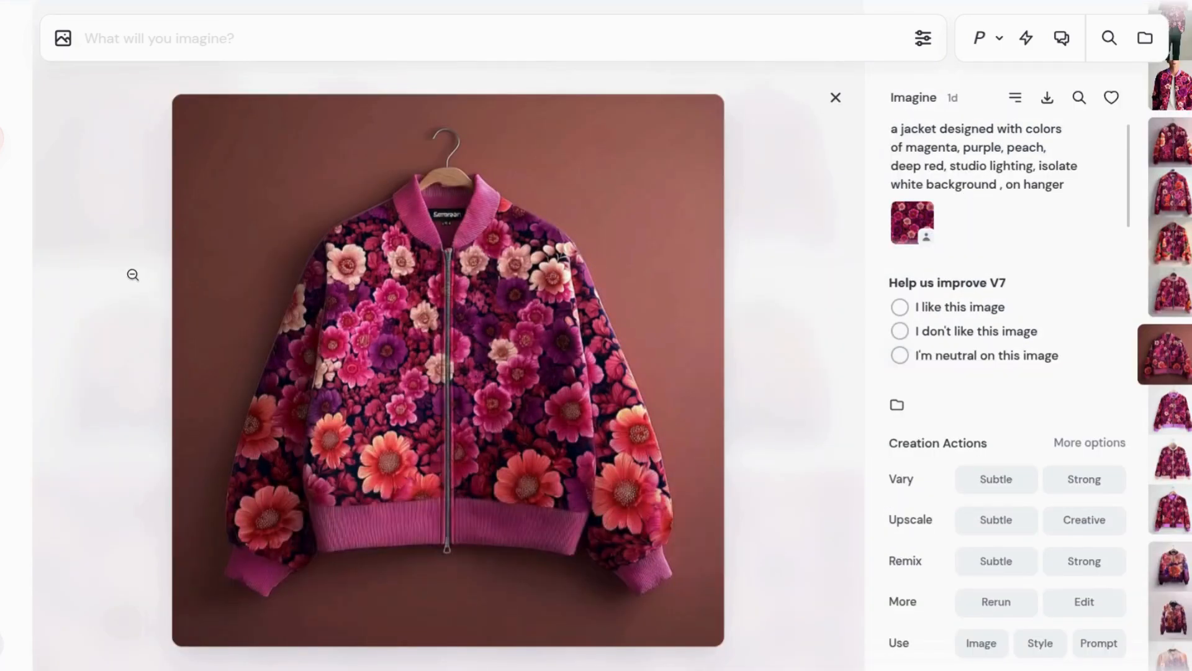
{"action": "key", "text": "Right"}
{"action": "key", "text": "Right"}
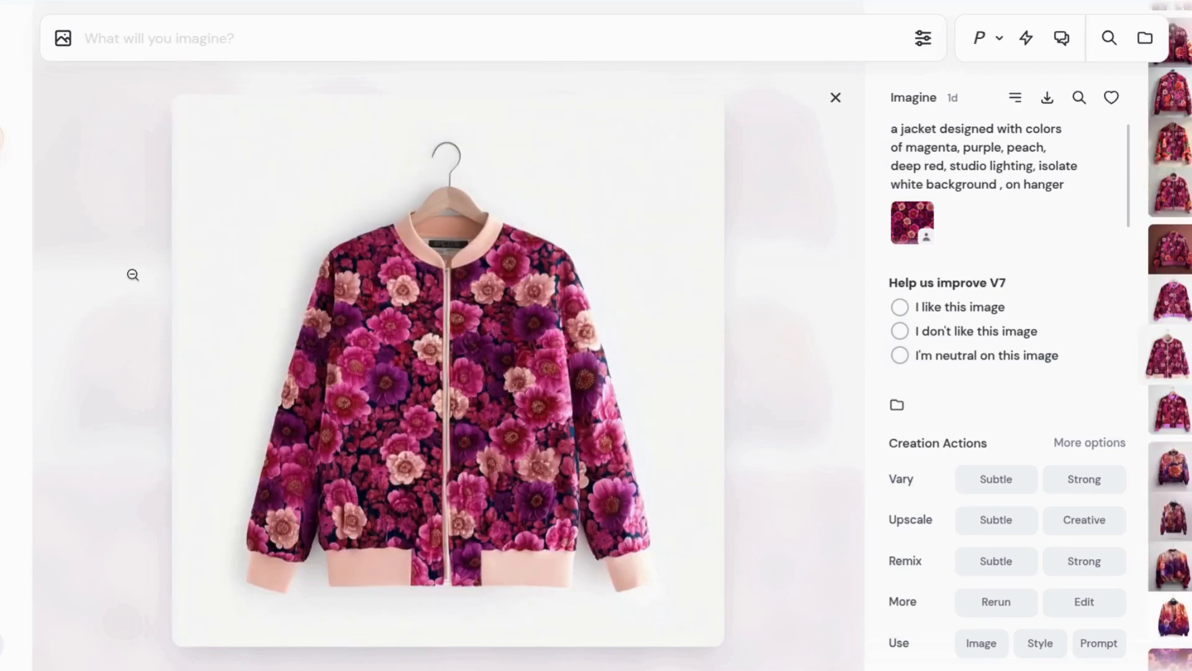
{"action": "key", "text": "Right"}
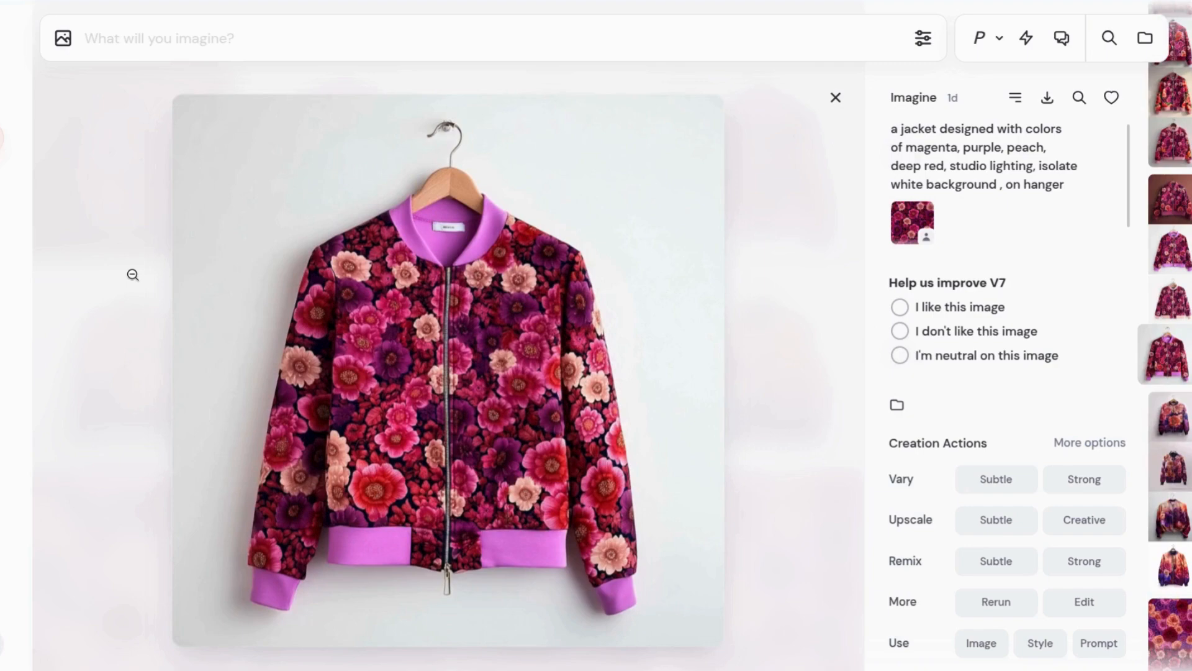
{"action": "key", "text": "Right"}
{"action": "key", "text": "Right"}
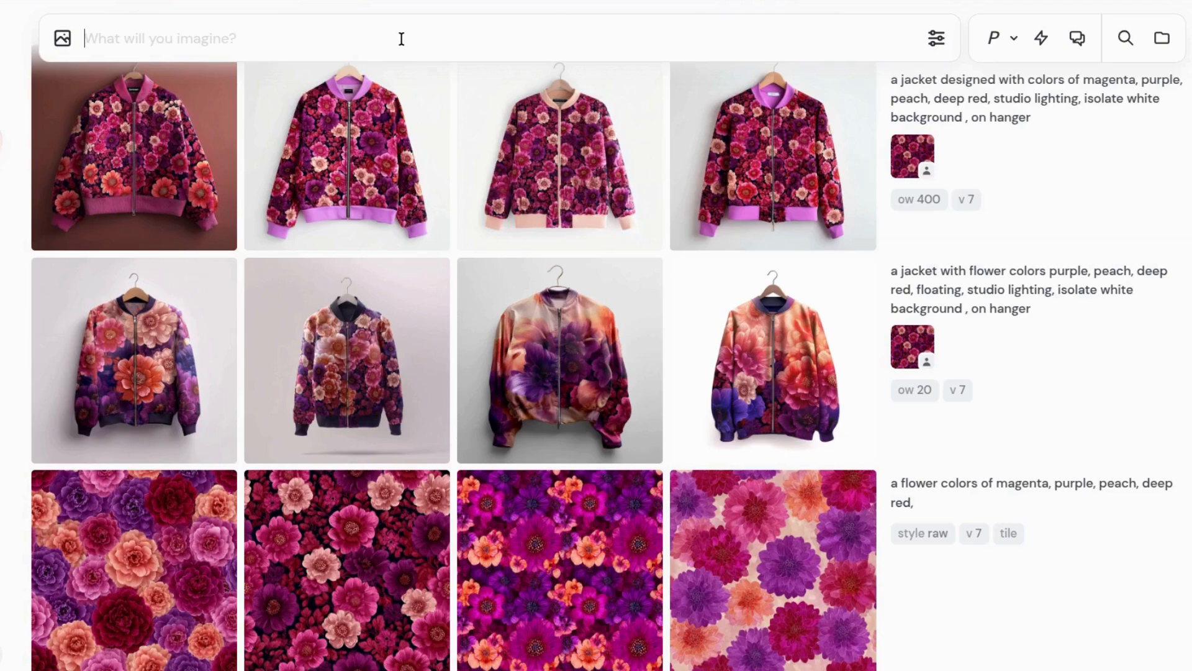
Step: Paste the full-body male model jacket prompt with --ar 9:16 --ow 400, and copy the second ow 400 jacket image with lilac trim
{"action": "key", "text": "ctrl+v"}
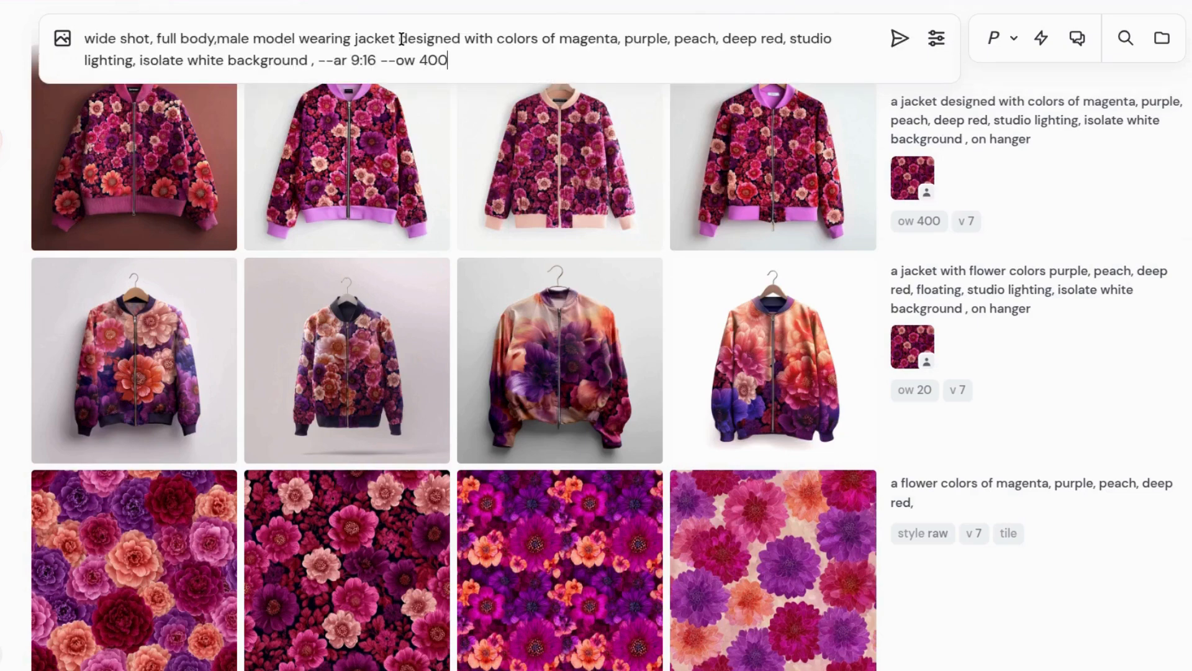
{"action": "left_click", "coordinate": [398, 137]}
{"action": "right_click", "coordinate": [457, 303]}
{"action": "left_click", "coordinate": [459, 412]}
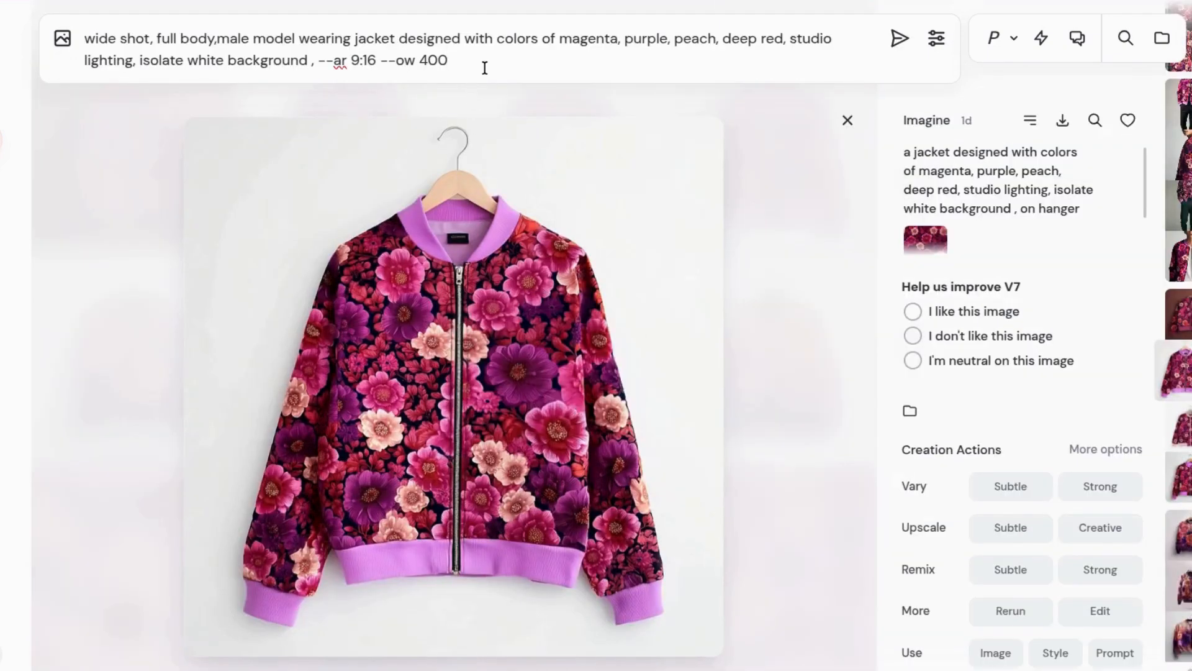
Step: Add the copied floral jacket as the male model prompt's Omni-Reference using --oref, and generate the images
{"action": "type", "text": "--prof"}
{"action": "key", "text": "BackSpace"}
{"action": "key", "text": "BackSpace"}
{"action": "key", "text": "BackSpace"}
{"action": "key", "text": "BackSpace"}
{"action": "type", "text": "oref"}
{"action": "key", "text": "ctrl+v"}
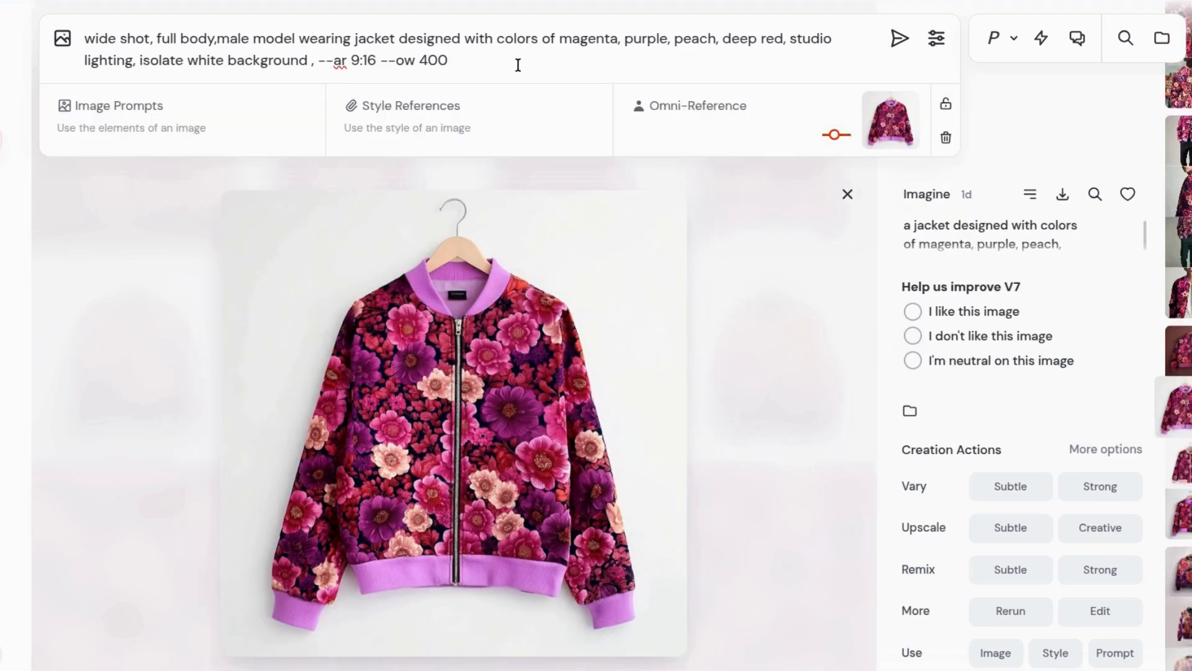
{"action": "left_click", "coordinate": [899, 41]}
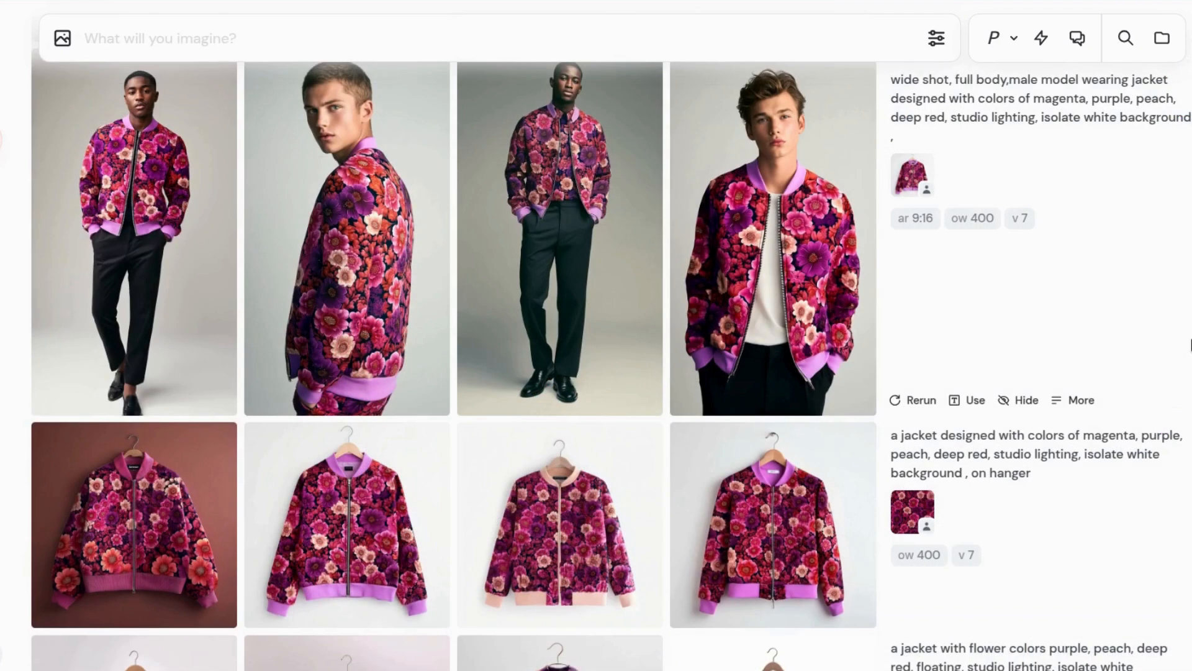
Step: Examine the enlarged studio images of the male models one by one, comparing the worn jacket with the reference
{"action": "left_click", "coordinate": [58, 166]}
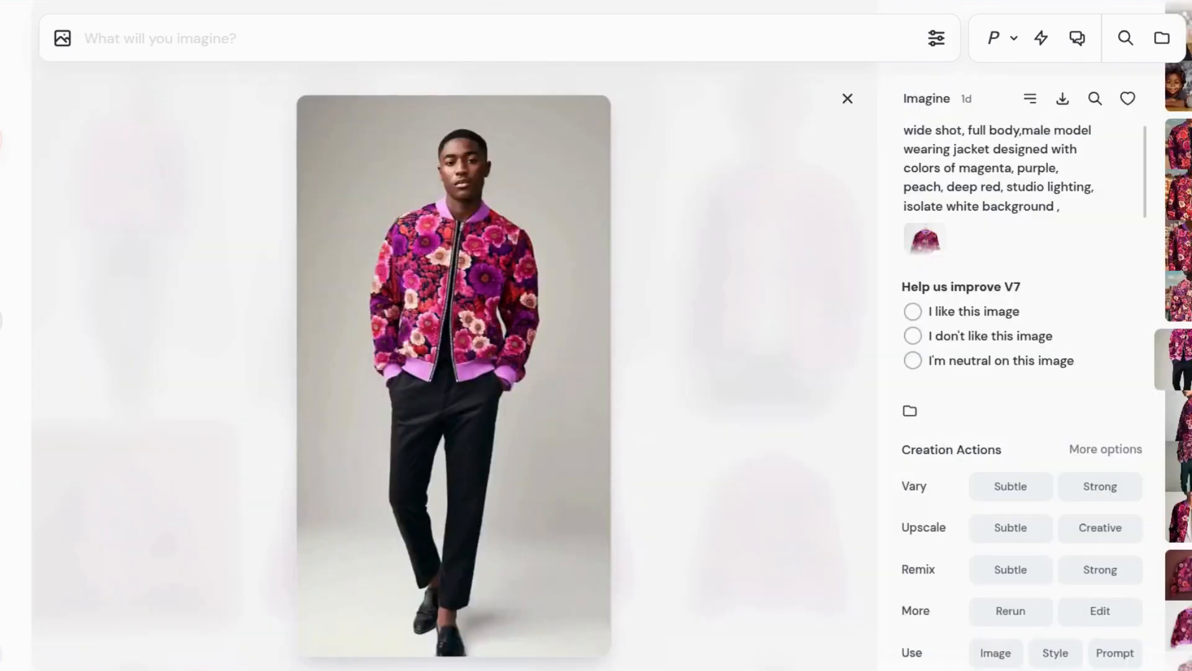
{"action": "key", "text": "Right"}
{"action": "key", "text": "Right"}
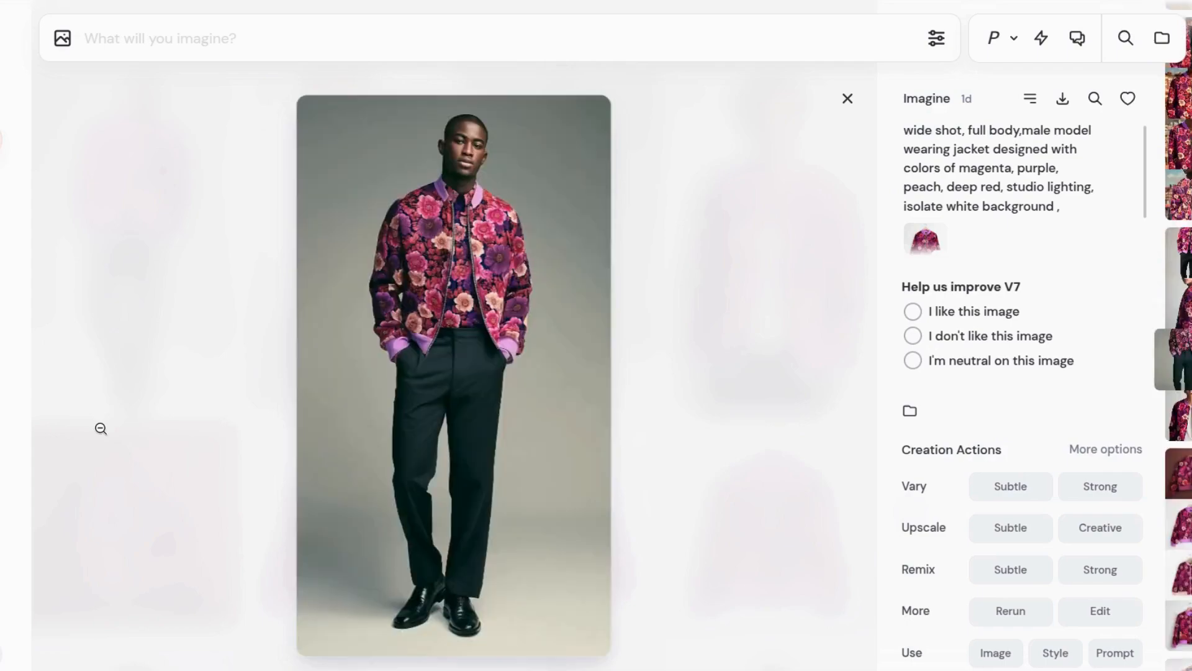
{"action": "key", "text": "Right"}
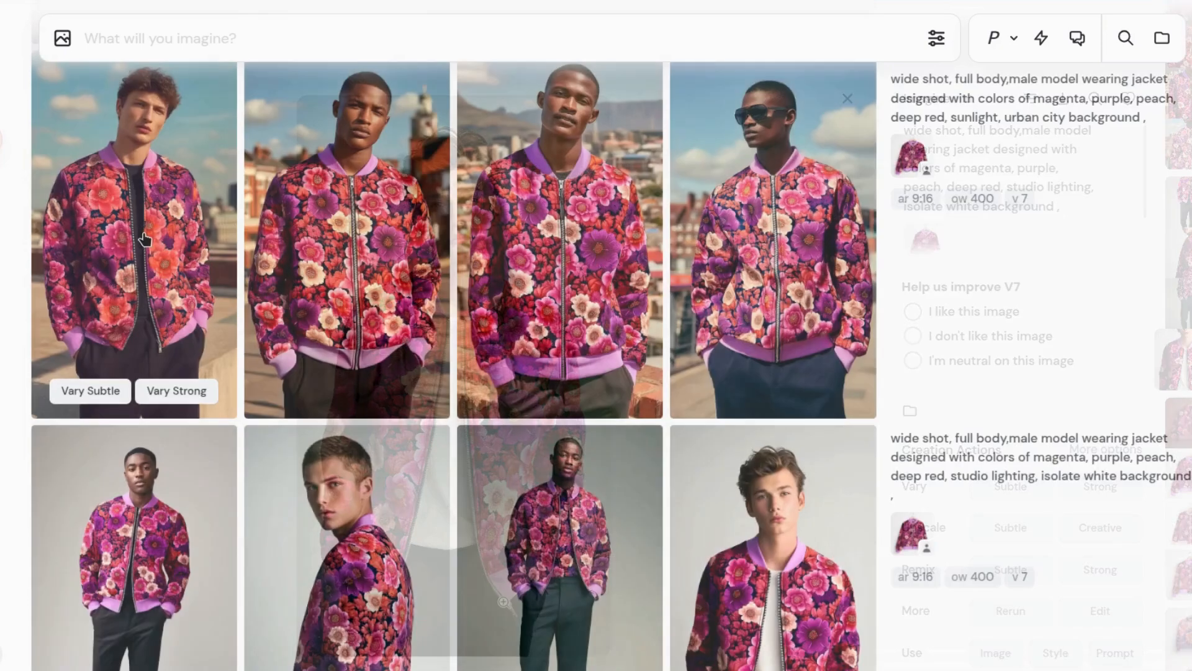
Step: Examine the enlarged urban city images of the male models back and forth, comparing the floral jacket's pattern and trim
{"action": "left_click", "coordinate": [145, 239]}
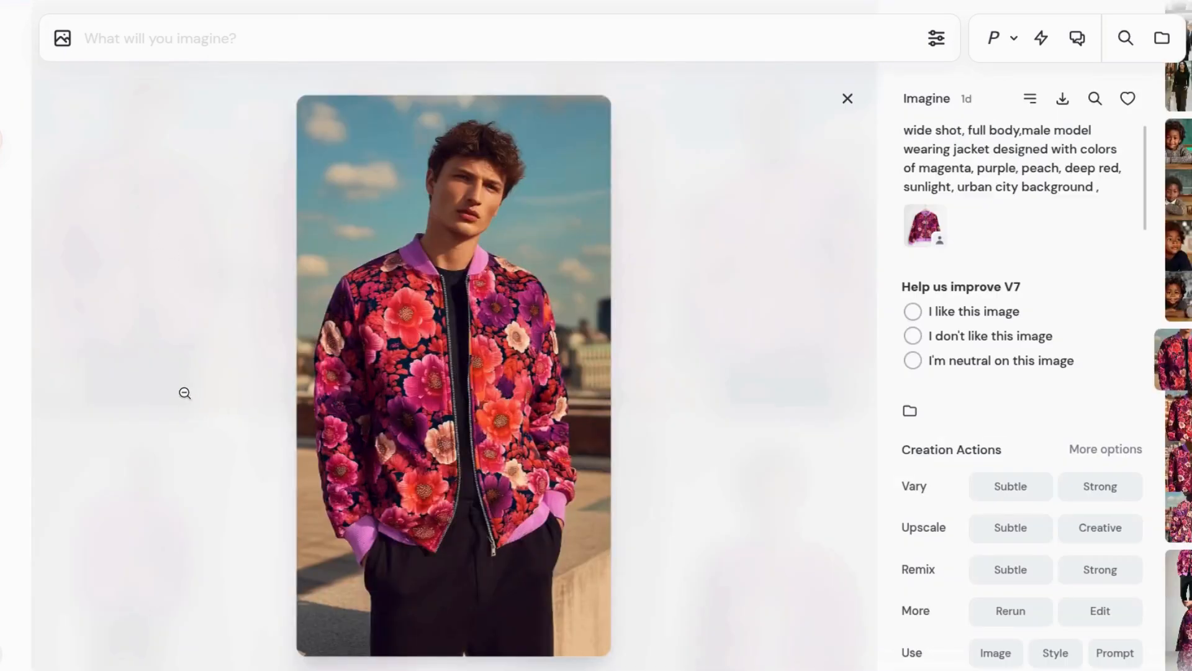
{"action": "key", "text": "Right"}
{"action": "key", "text": "Right"}
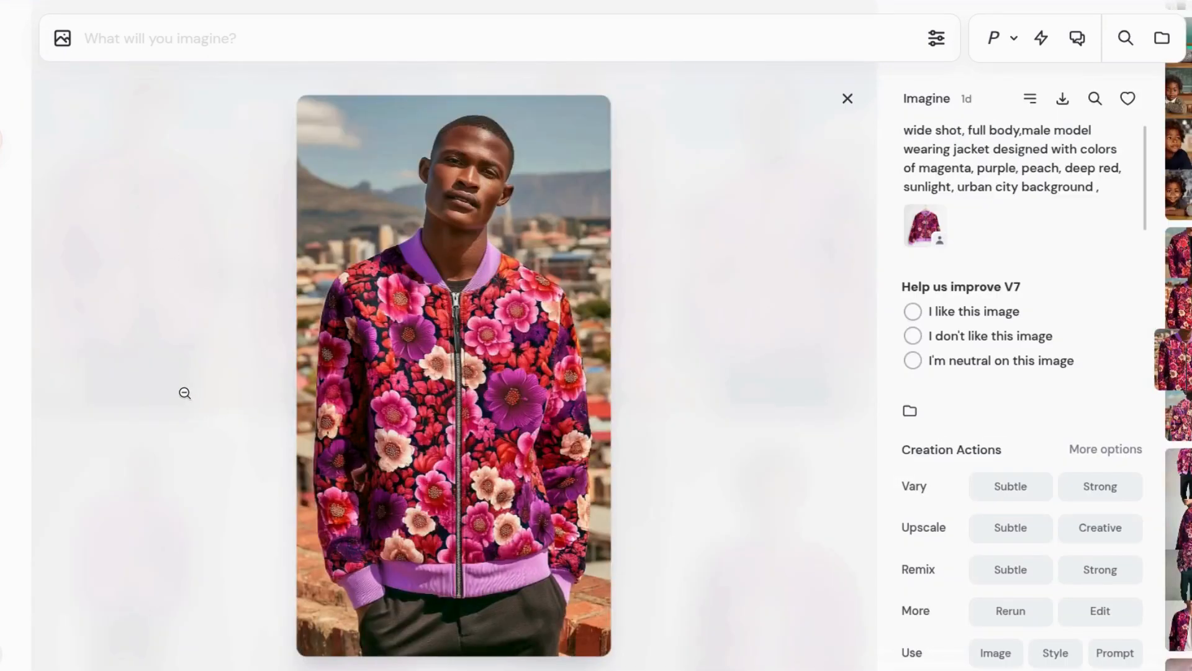
{"action": "key", "text": "Right"}
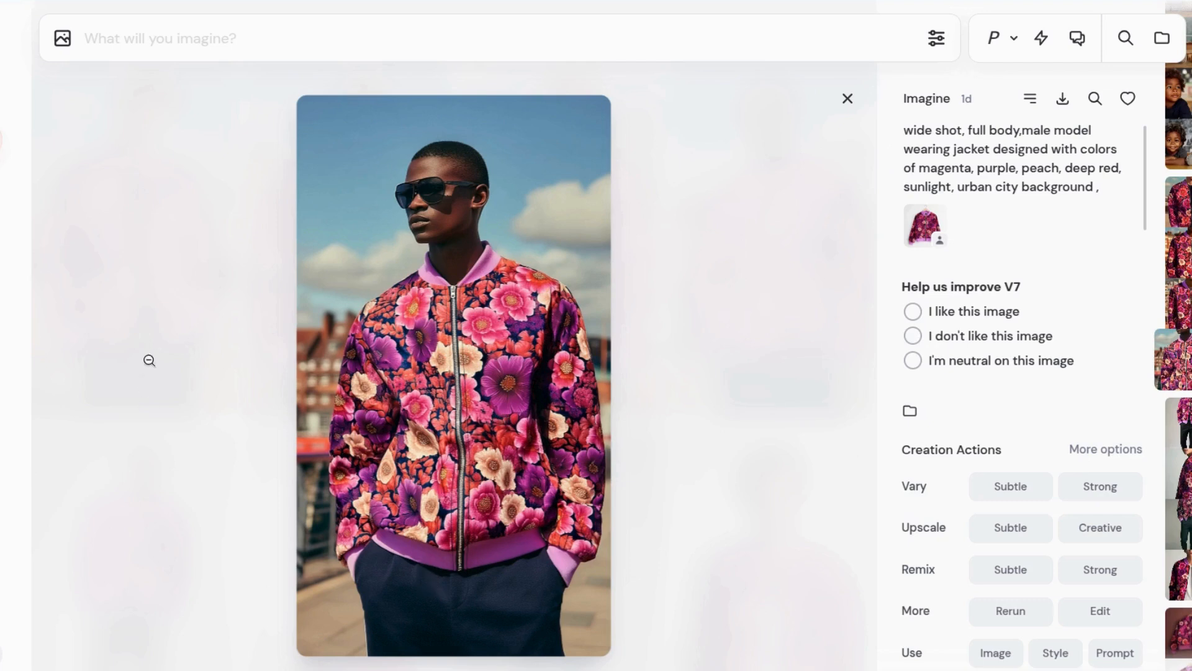
{"action": "key", "text": "Right"}
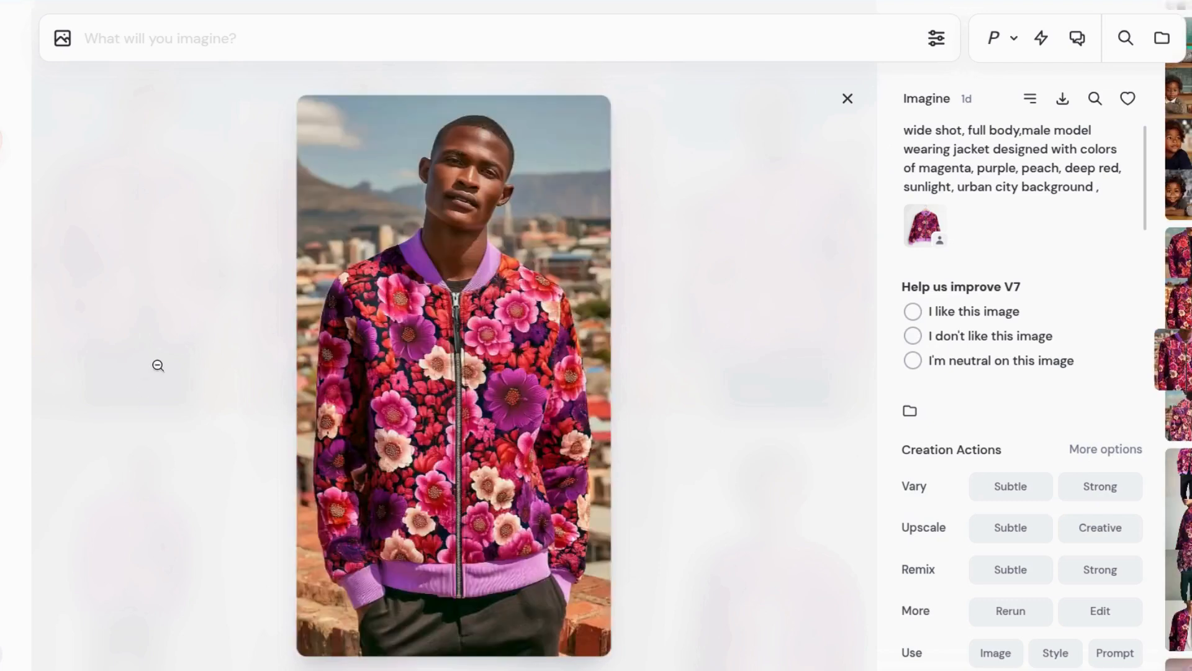
{"action": "key", "text": "Right"}
{"action": "key", "text": "Right"}
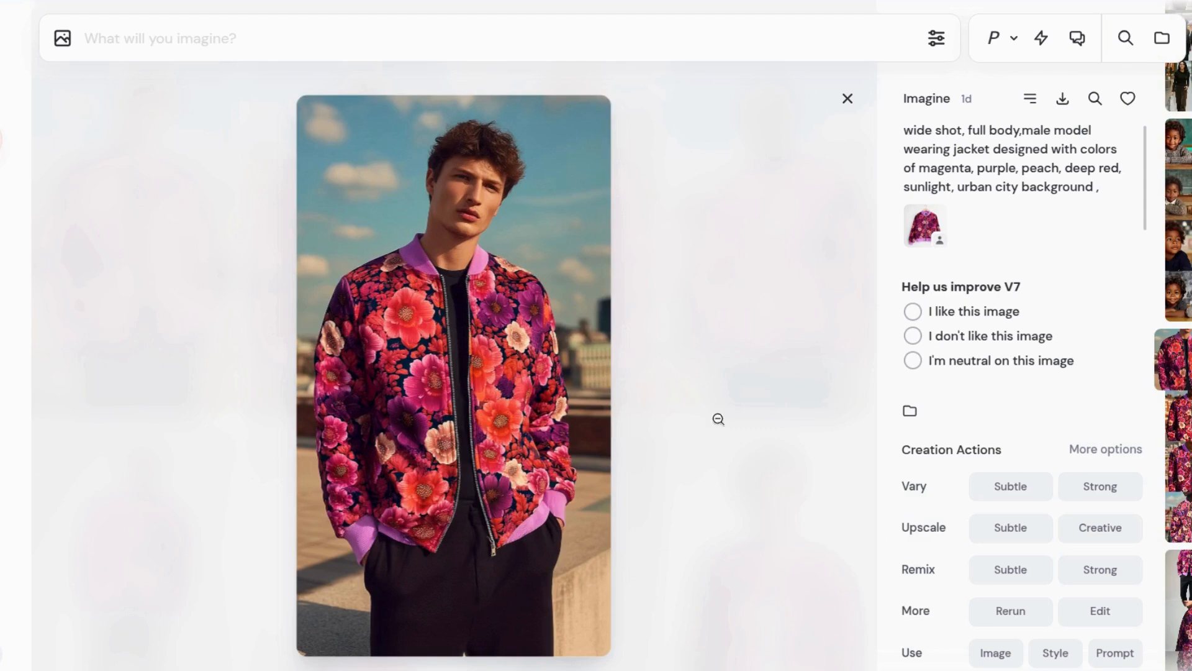
{"action": "key", "text": "Right"}
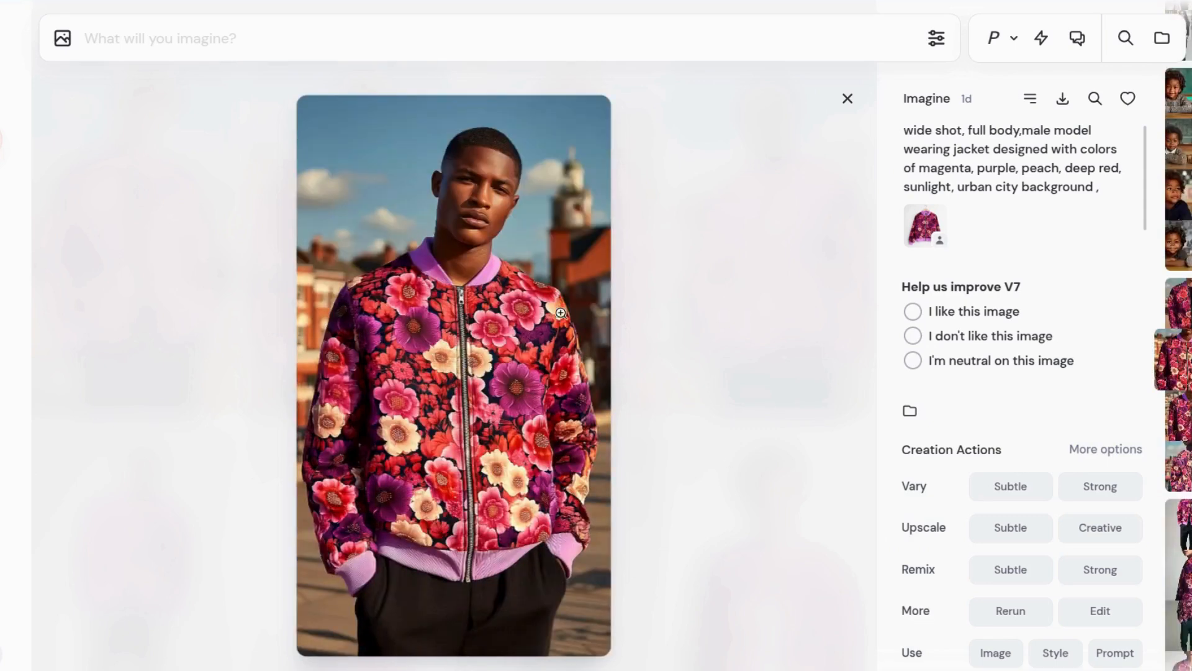
Step: View the remaining enlarged urban city images of the male models wearing the floral bomber jacket
{"action": "key", "text": "Right"}
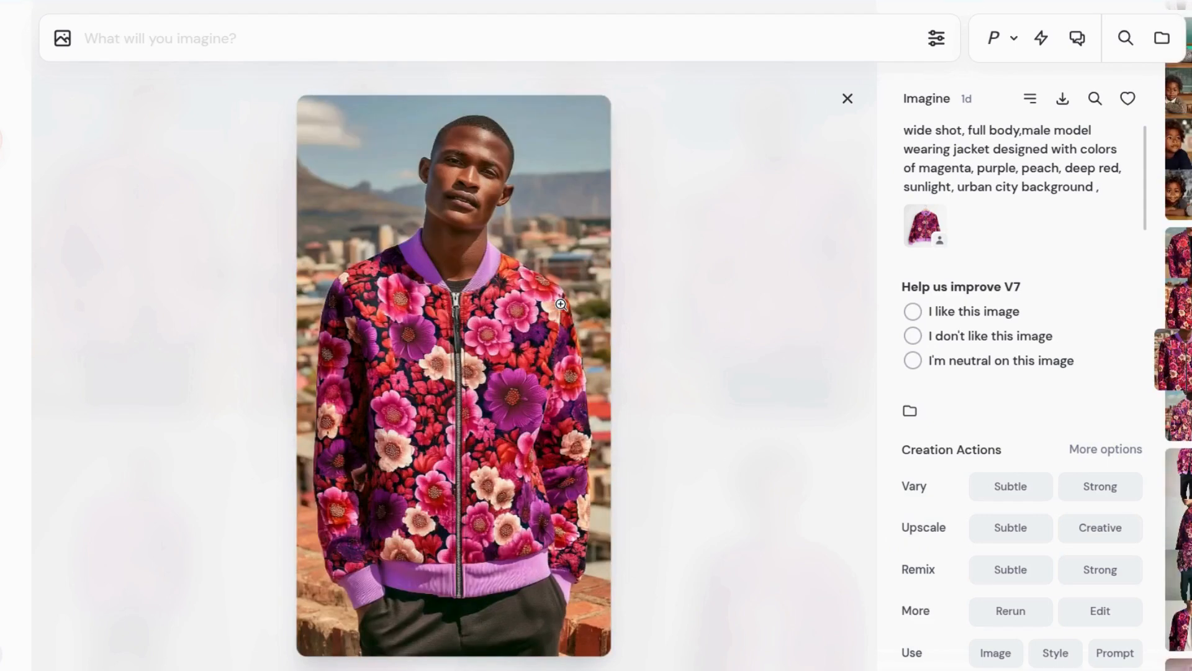
{"action": "key", "text": "Right"}
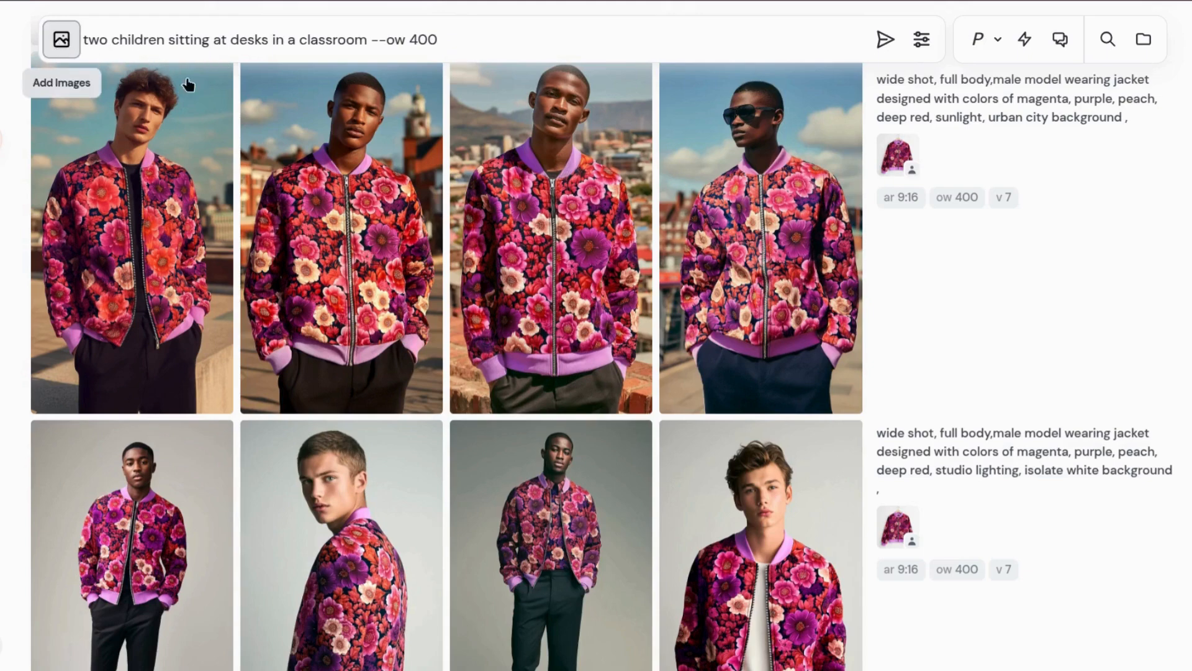
Step: Set the photo of the two smiling children as Omni-Reference for the prompt "two children sitting at desks in a classroom --ow 400"
{"action": "left_click", "coordinate": [61, 40]}
{"action": "left_click_drag", "start_coordinate": [685, 199], "coordinate": [928, 109]}
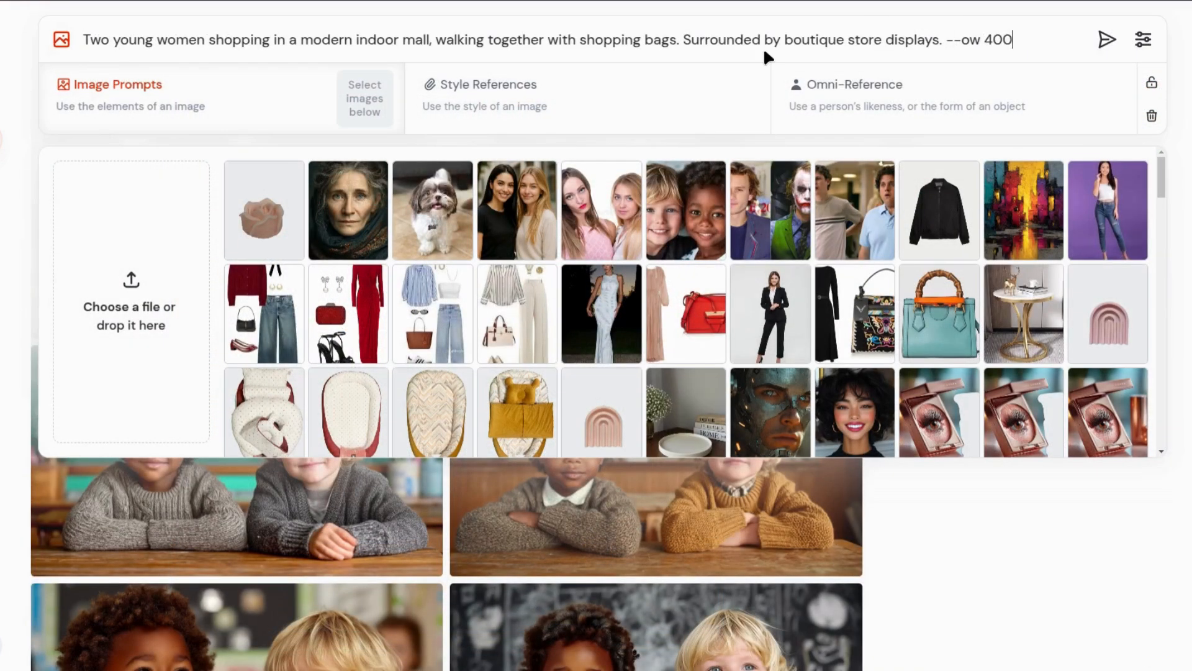
Step: Set the photo of the dark-haired and blonde women as Omni-Reference for the indoor mall shopping prompt with --ow 400, and review the generated images
{"action": "left_click_drag", "start_coordinate": [518, 214], "coordinate": [939, 98]}
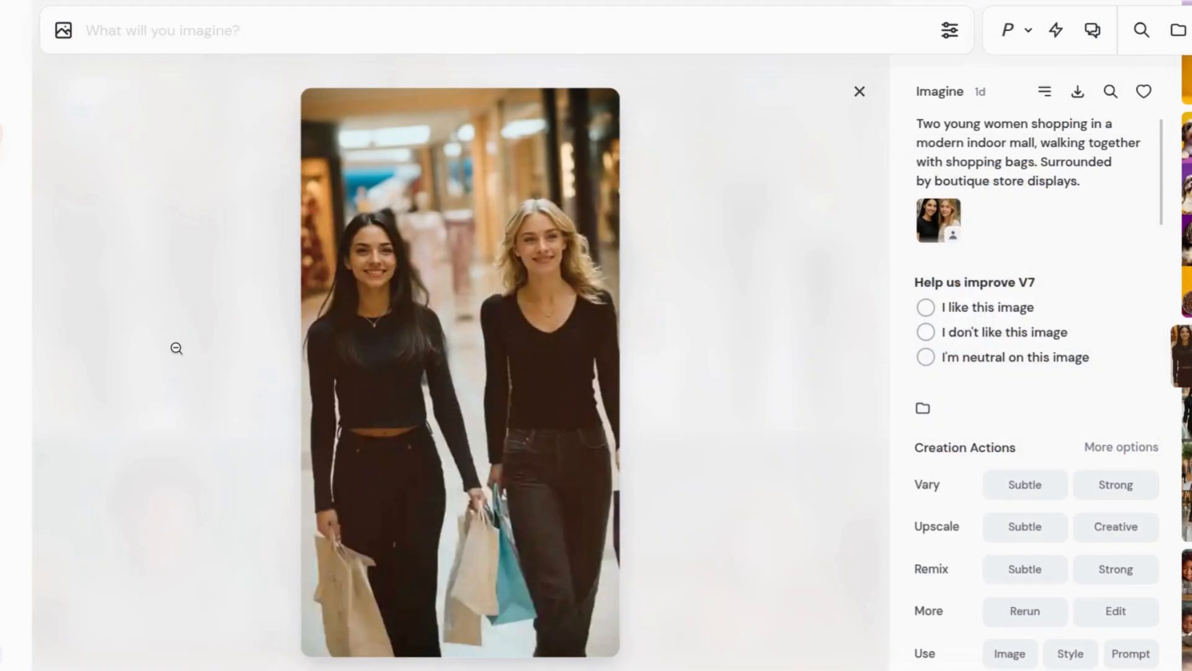
{"action": "key", "text": "Right"}
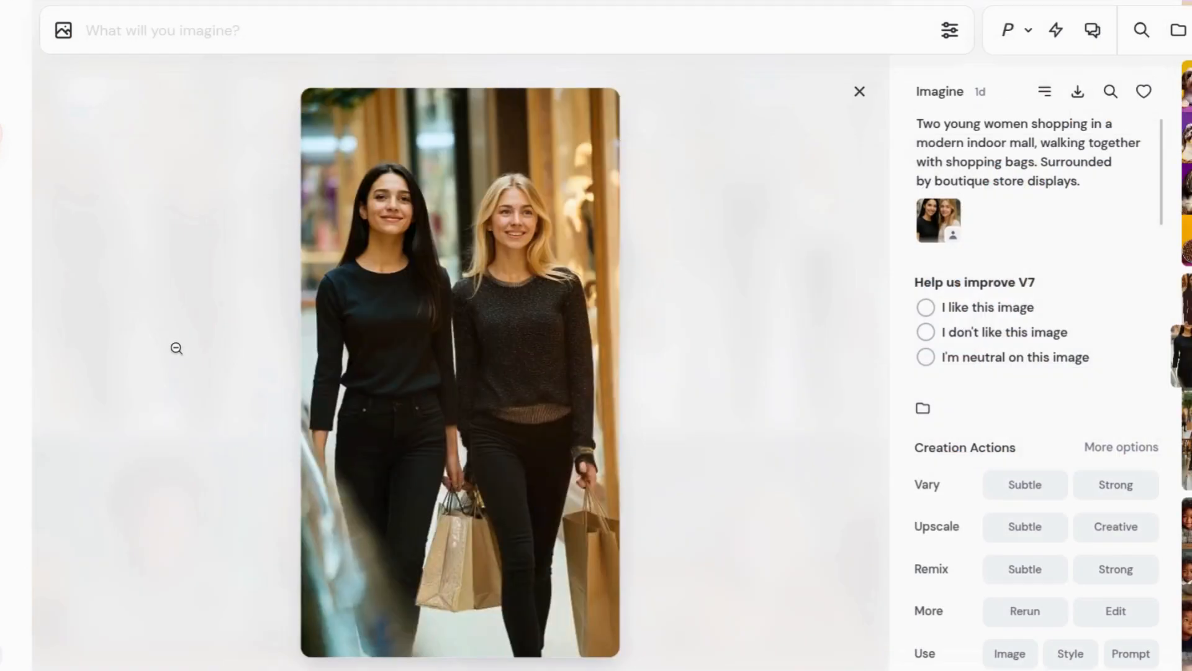
{"action": "key", "text": "Right"}
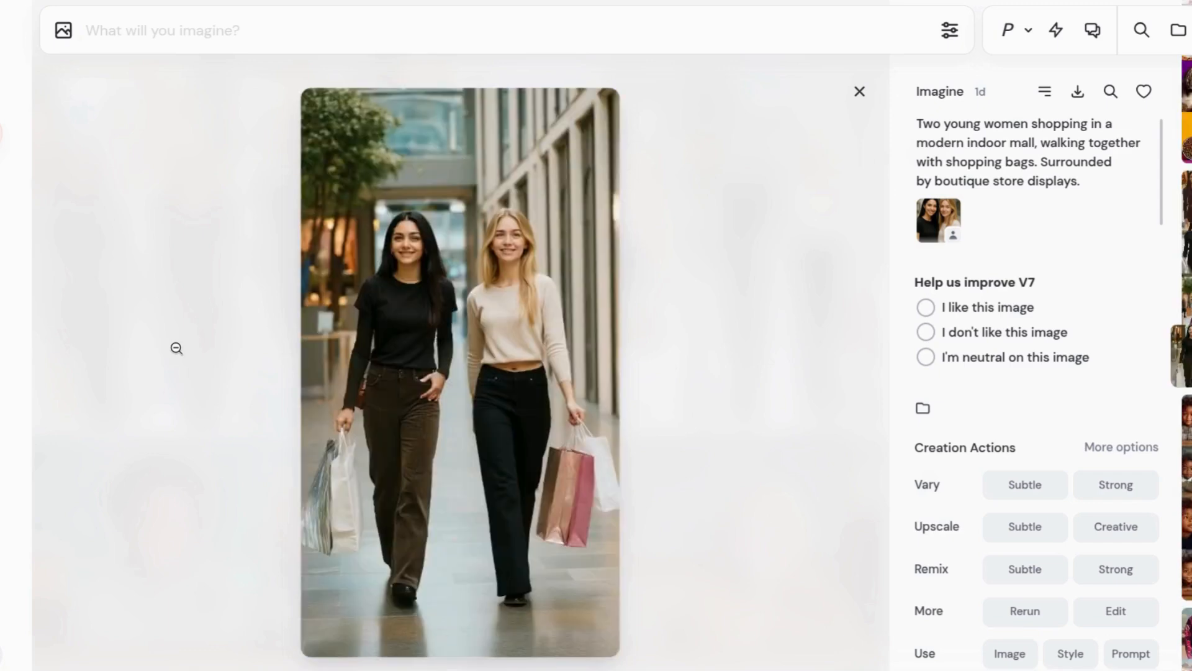
{"action": "key", "text": "Right"}
{"action": "key", "text": "Right"}
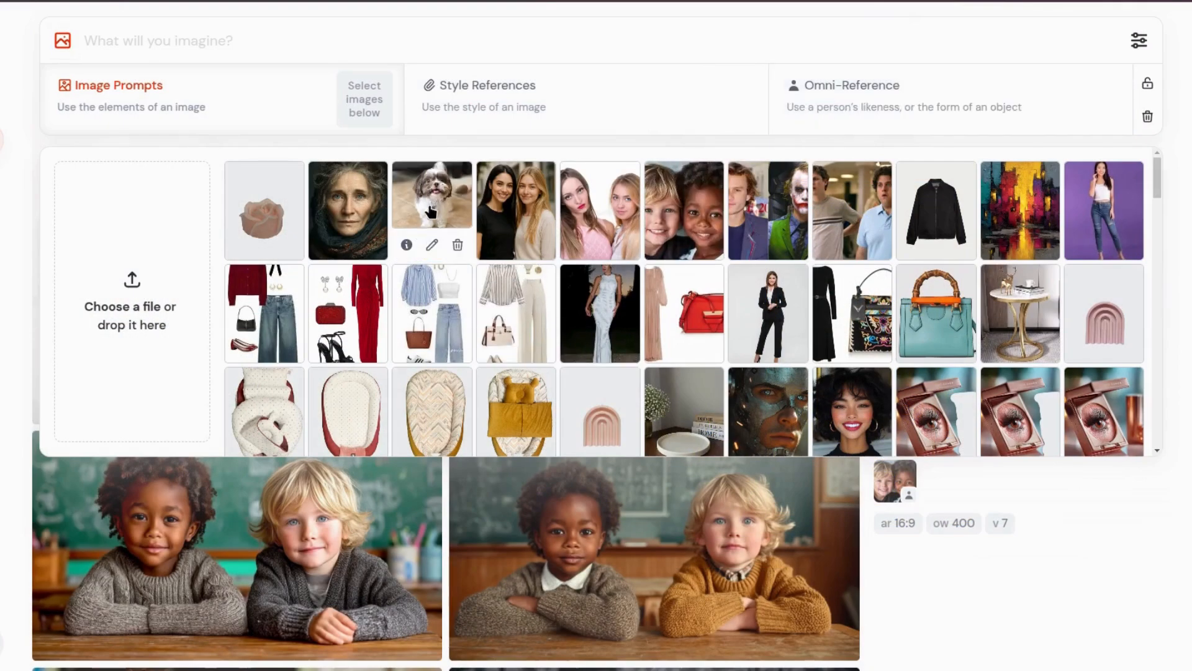
Step: Set the small dog's photo as Omni-Reference, paste the yellow "HappyPup" dog food advertisement prompt, and add ow 400
{"action": "left_click_drag", "start_coordinate": [431, 211], "coordinate": [807, 100]}
{"action": "key", "text": "ctrl+v"}
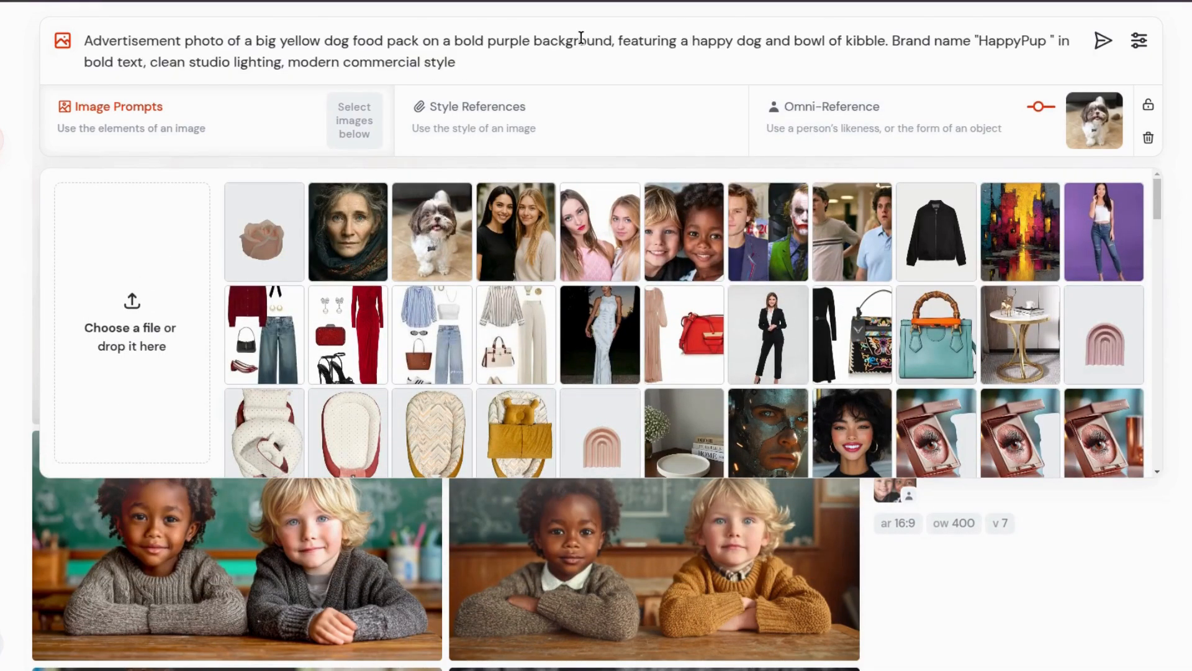
{"action": "type", "text": "ow 400"}
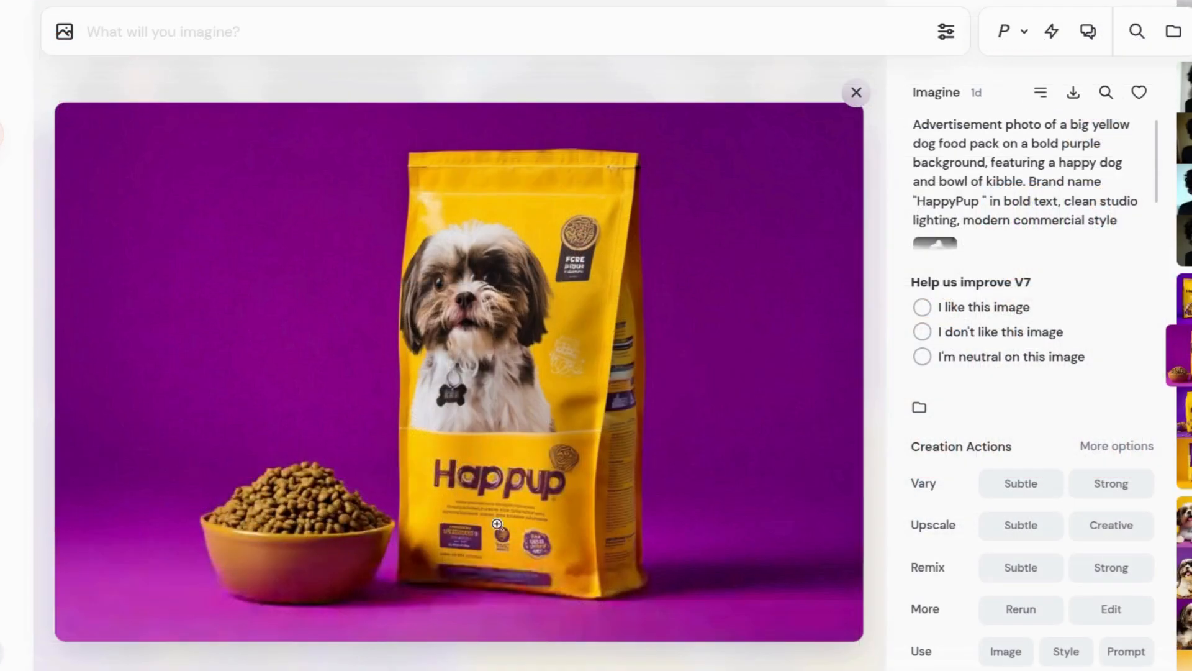
Step: Examine the enlarged dog food advertisement images one by one, checking the dog's likeness and the brand name text
{"action": "scroll", "coordinate": [456, 477], "scroll_direction": "down", "scroll_amount": 1}
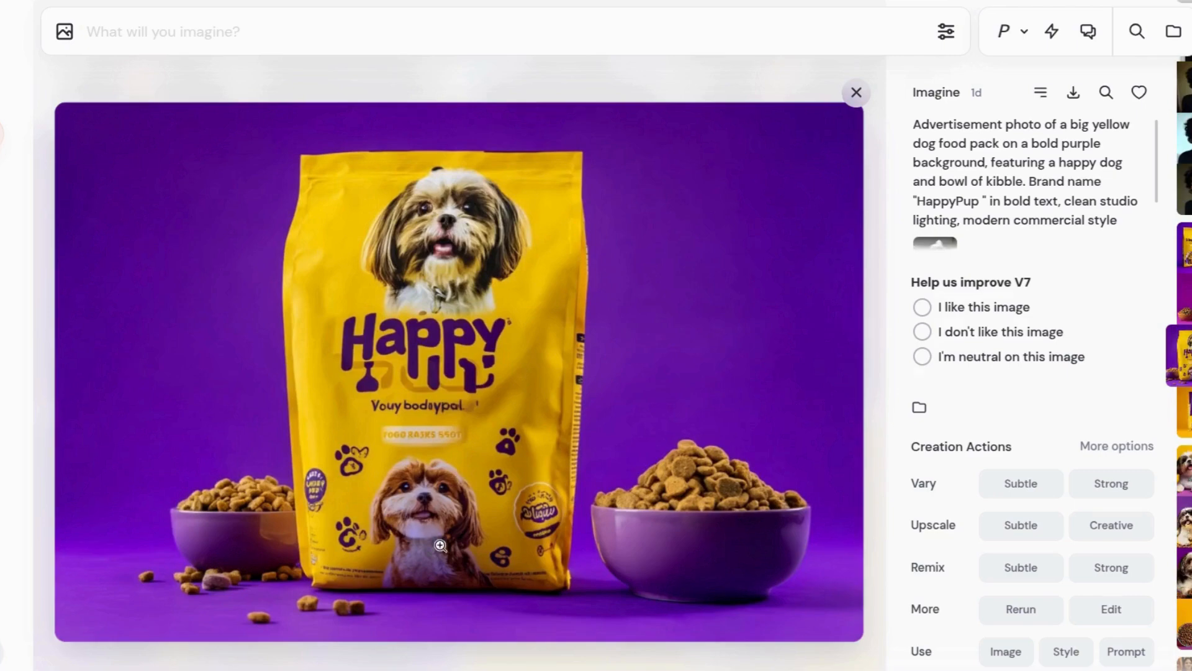
{"action": "scroll", "coordinate": [433, 516], "scroll_direction": "down", "scroll_amount": 1}
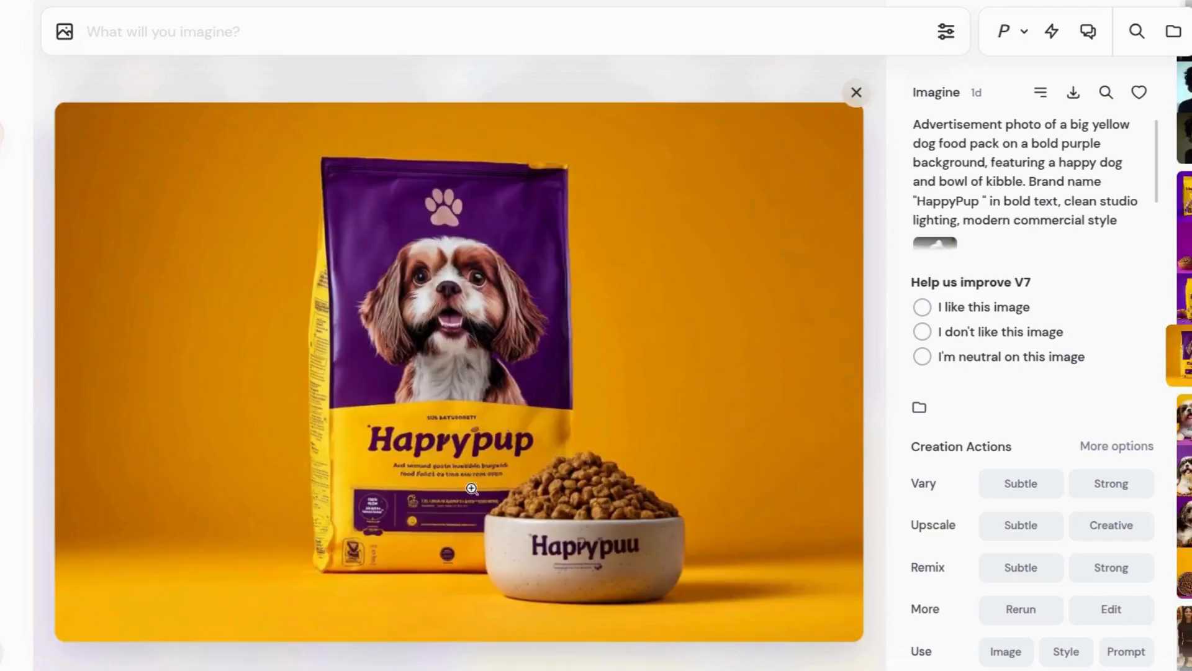
{"action": "scroll", "coordinate": [473, 488], "scroll_direction": "down", "scroll_amount": 1}
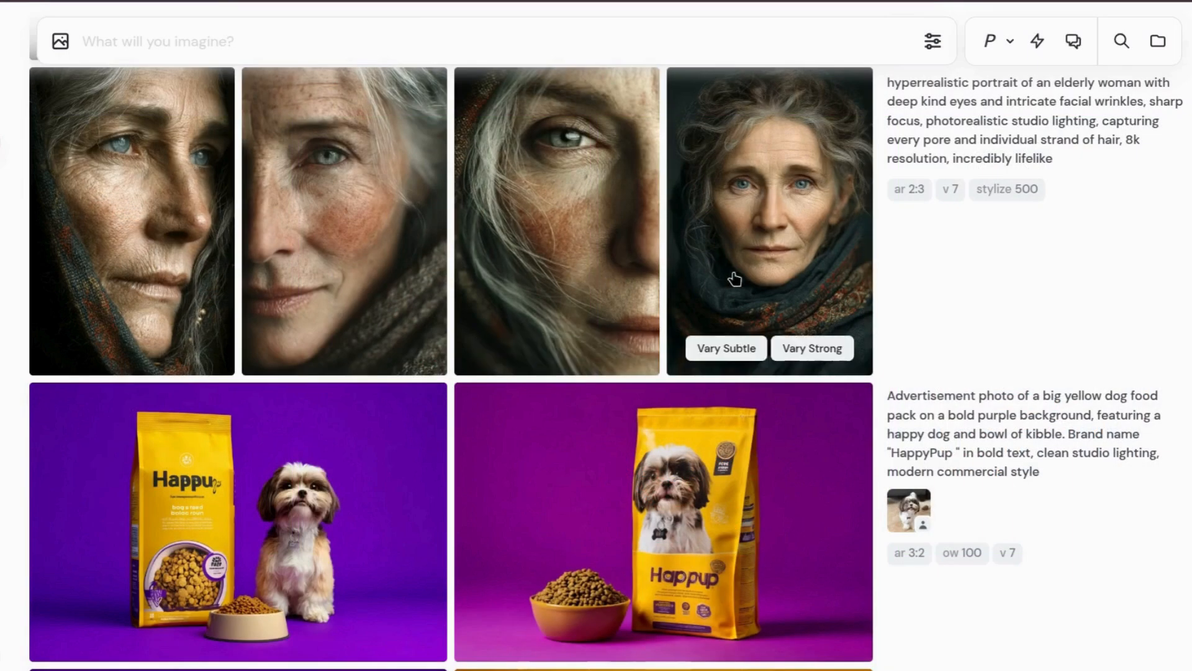
Step: View the enlarged front-facing portrait of the elderly woman in the scarf, and close it
{"action": "left_click", "coordinate": [745, 271]}
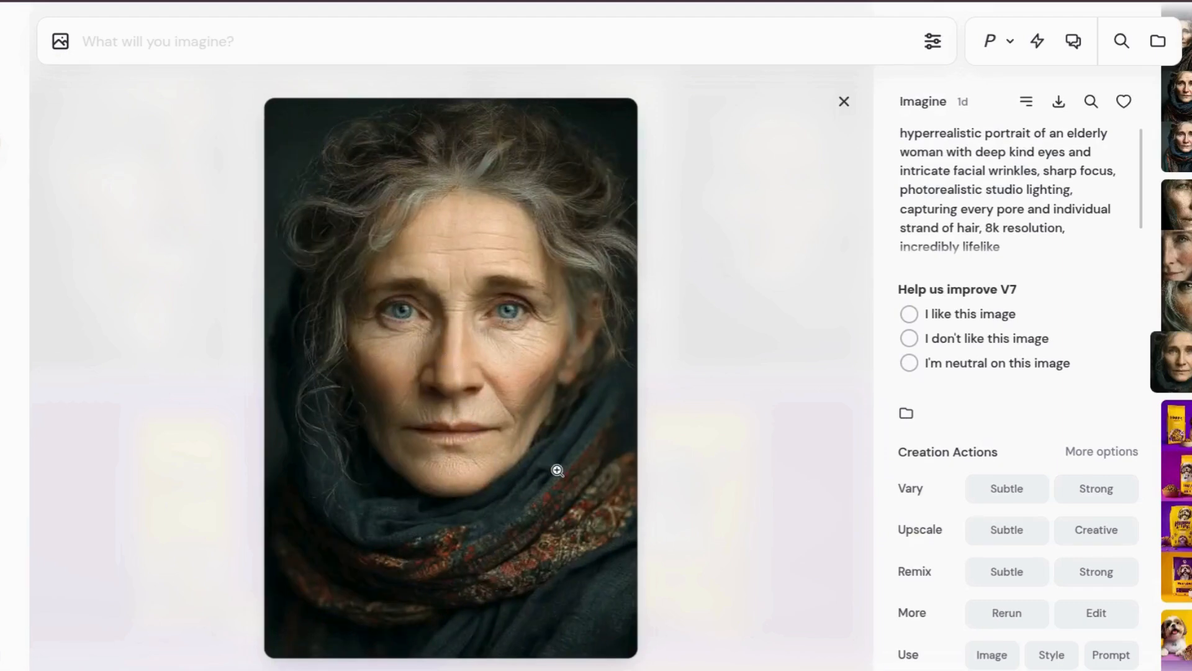
{"action": "left_click", "coordinate": [844, 115]}
Step: Examine the enlarged portraits from the "standing in silence after a deep loss" prompt, comparing the woman's face with the original portrait
{"action": "scroll", "coordinate": [1022, 292], "scroll_direction": "up", "scroll_amount": 4}
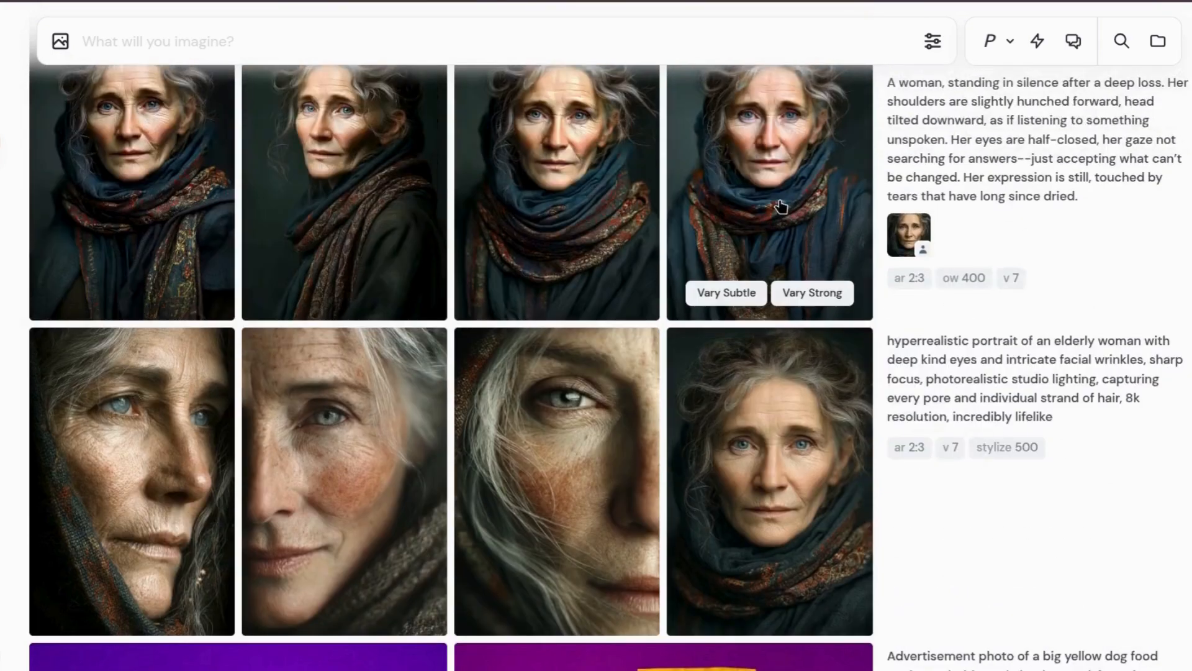
{"action": "left_click", "coordinate": [779, 208]}
{"action": "key", "text": "Up"}
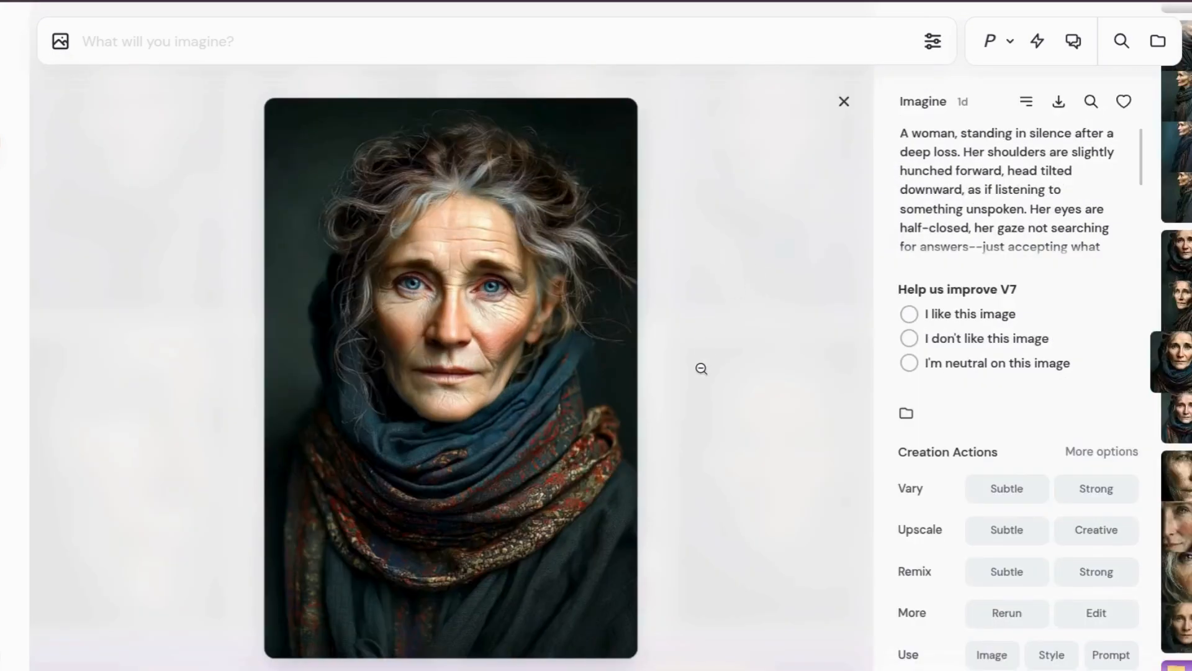
{"action": "key", "text": "Down"}
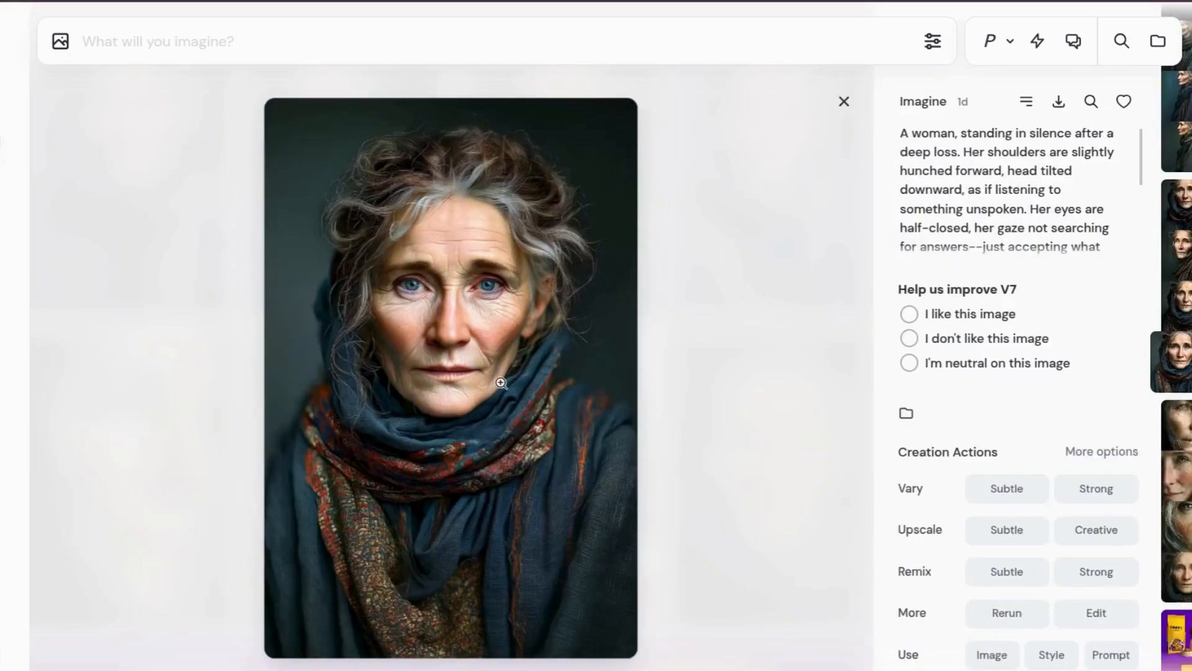
{"action": "left_click", "coordinate": [838, 102]}
Step: Examine the enlarged "Side View (270°)" images of the grieving woman one by one, checking the profile's consistency
{"action": "scroll", "coordinate": [851, 349], "scroll_direction": "up", "scroll_amount": 5}
{"action": "left_click", "coordinate": [754, 232]}
{"action": "key", "text": "Up"}
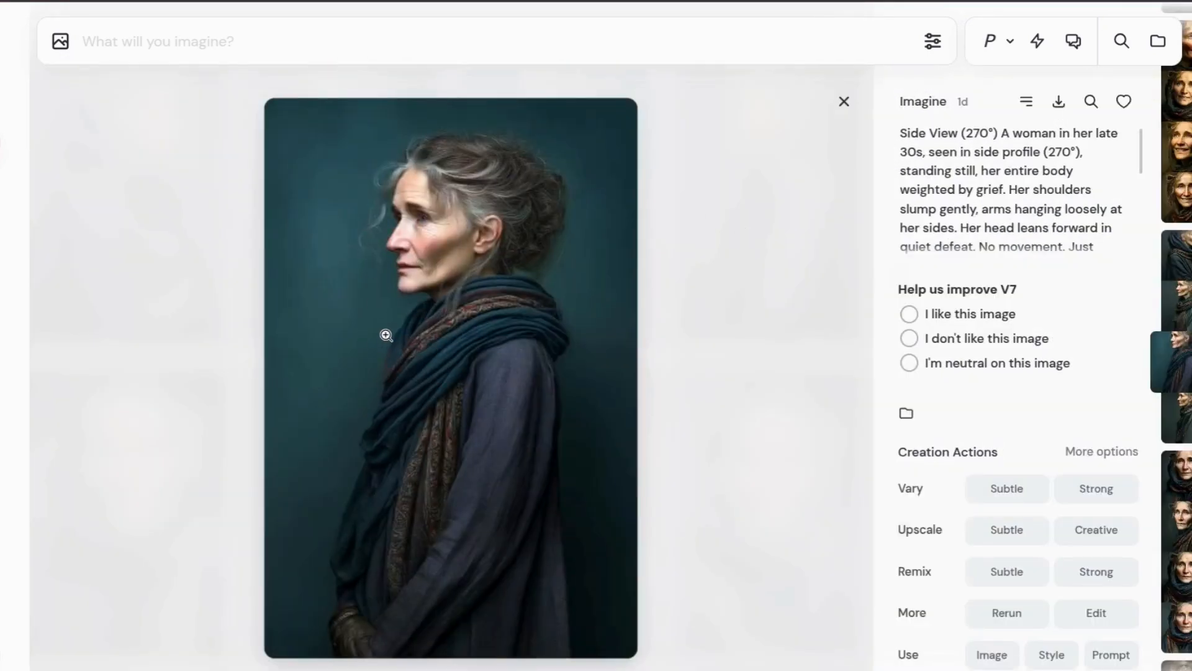
{"action": "key", "text": "Up"}
{"action": "key", "text": "Up"}
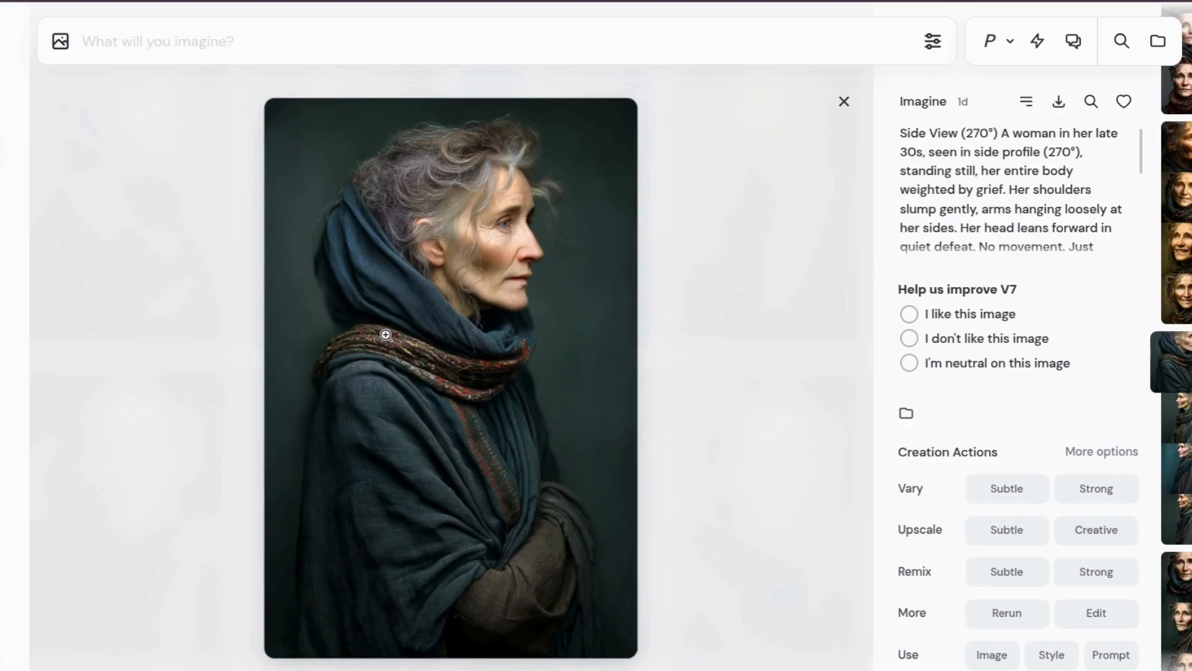
{"action": "key", "text": "Up"}
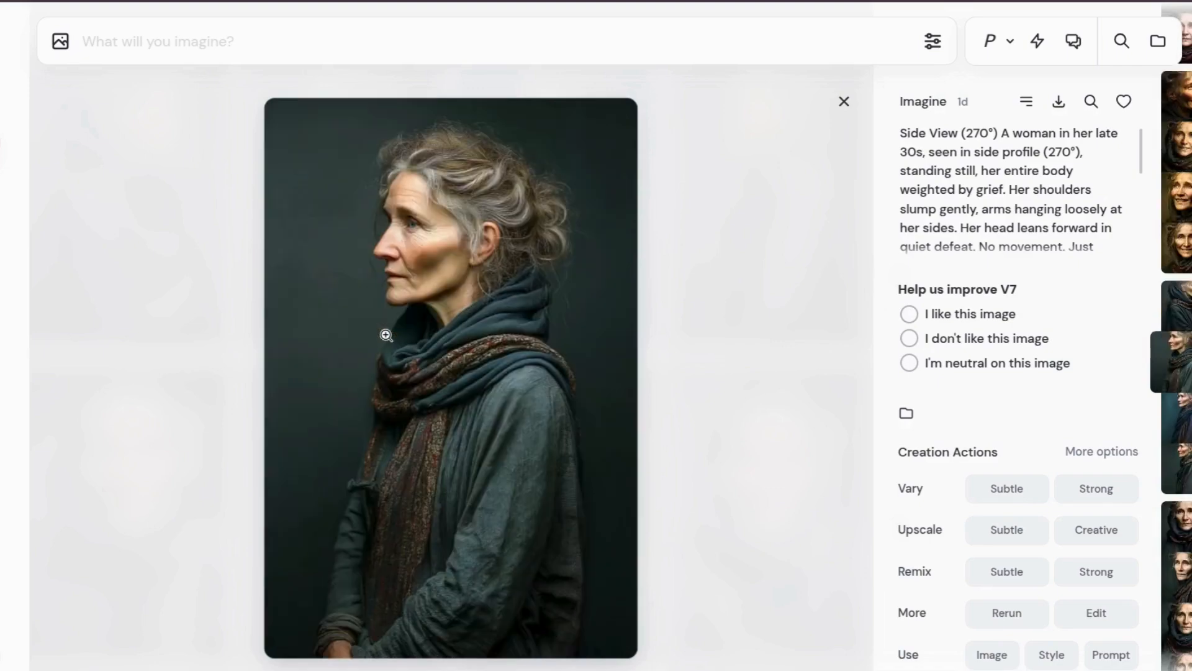
{"action": "left_click", "coordinate": [846, 119]}
Step: Examine the enlarged "¾ View (45° angle)" portraits of the joyful woman, comparing her smile and facial likeness
{"action": "scroll", "coordinate": [808, 351], "scroll_direction": "up", "scroll_amount": 5}
{"action": "left_click", "coordinate": [782, 195]}
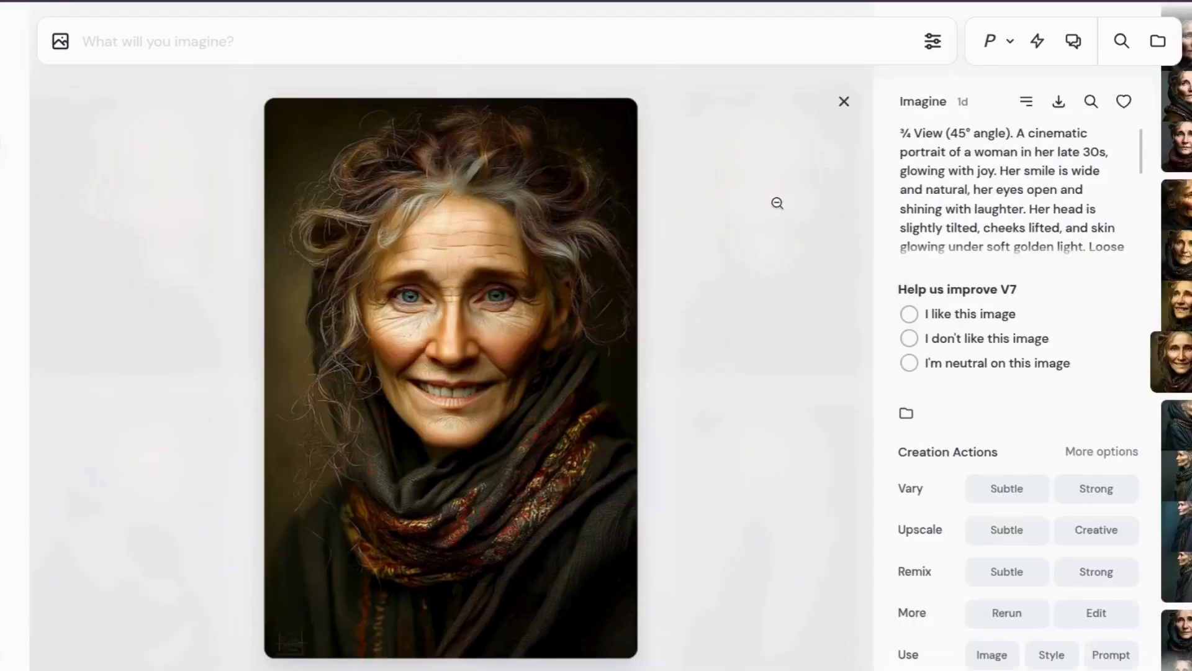
{"action": "key", "text": "Up"}
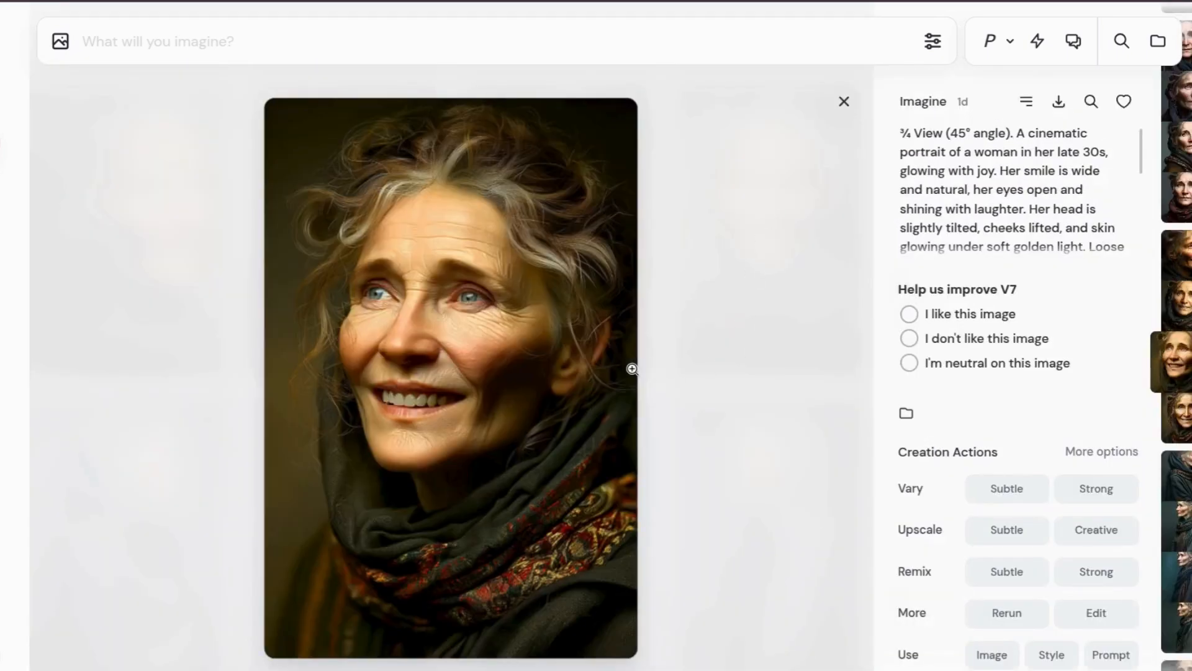
{"action": "key", "text": "Up"}
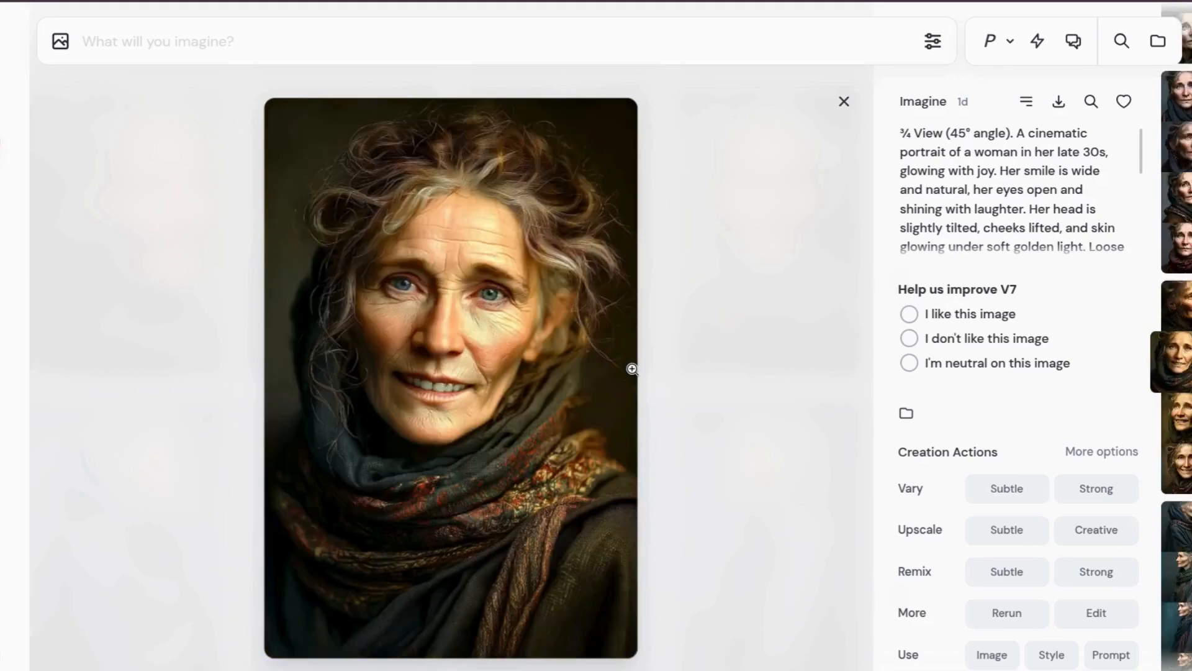
{"action": "key", "text": "Up"}
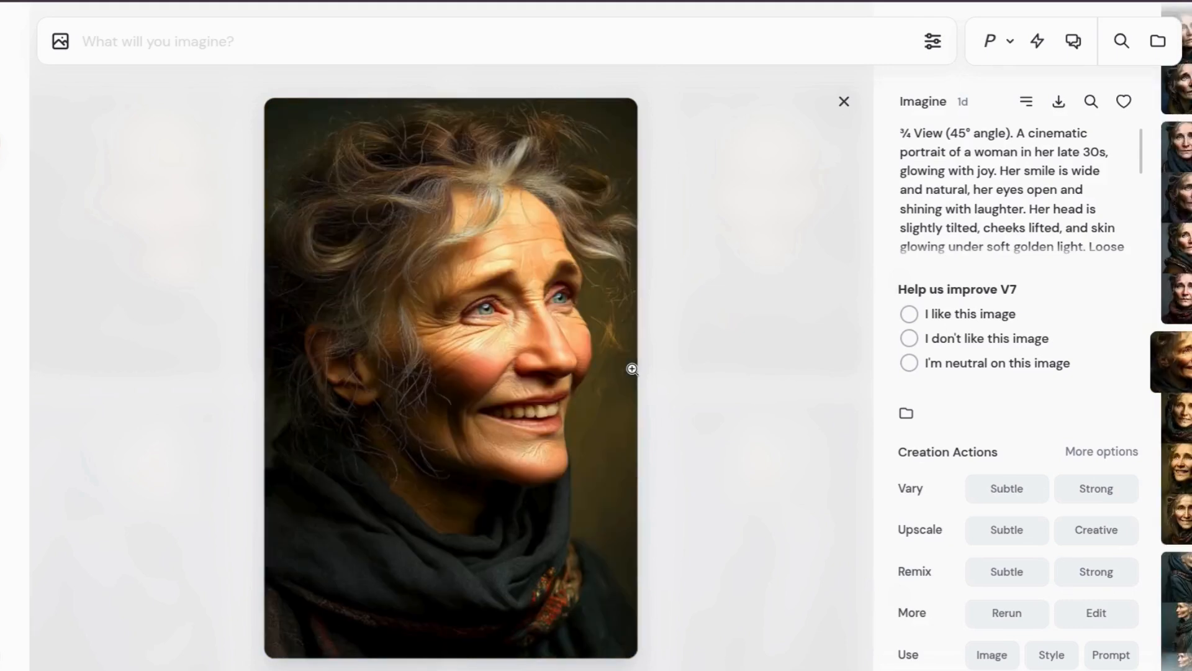
{"action": "key", "text": "Up"}
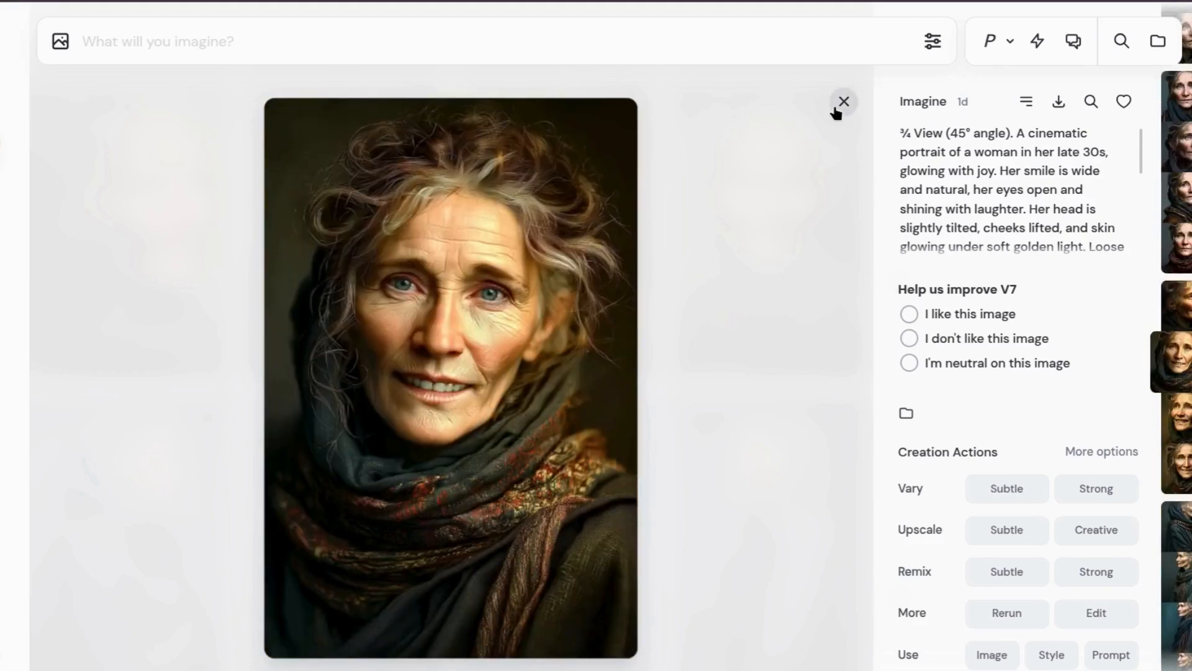
{"action": "left_click", "coordinate": [828, 253]}
Step: Examine the enlarged "Low Angle (Looking Up, 30°)" portraits of the woman back and forth, comparing her face and expression
{"action": "scroll", "coordinate": [826, 291], "scroll_direction": "up", "scroll_amount": 2}
{"action": "left_click", "coordinate": [807, 292]}
{"action": "key", "text": "Up"}
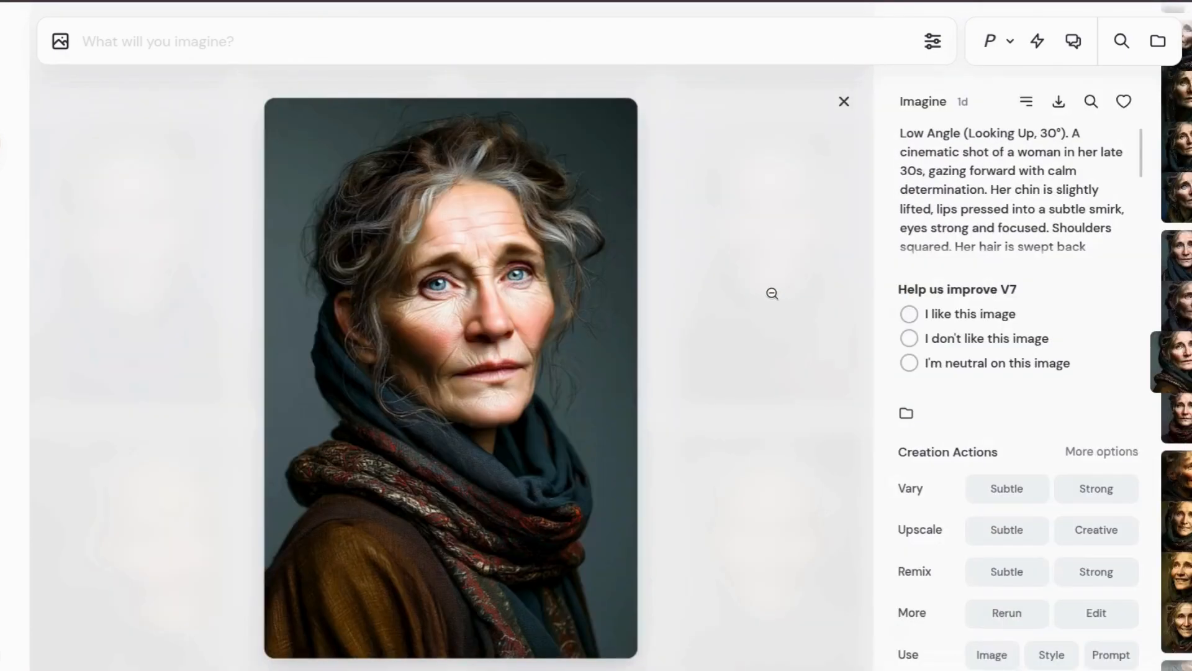
{"action": "key", "text": "Up"}
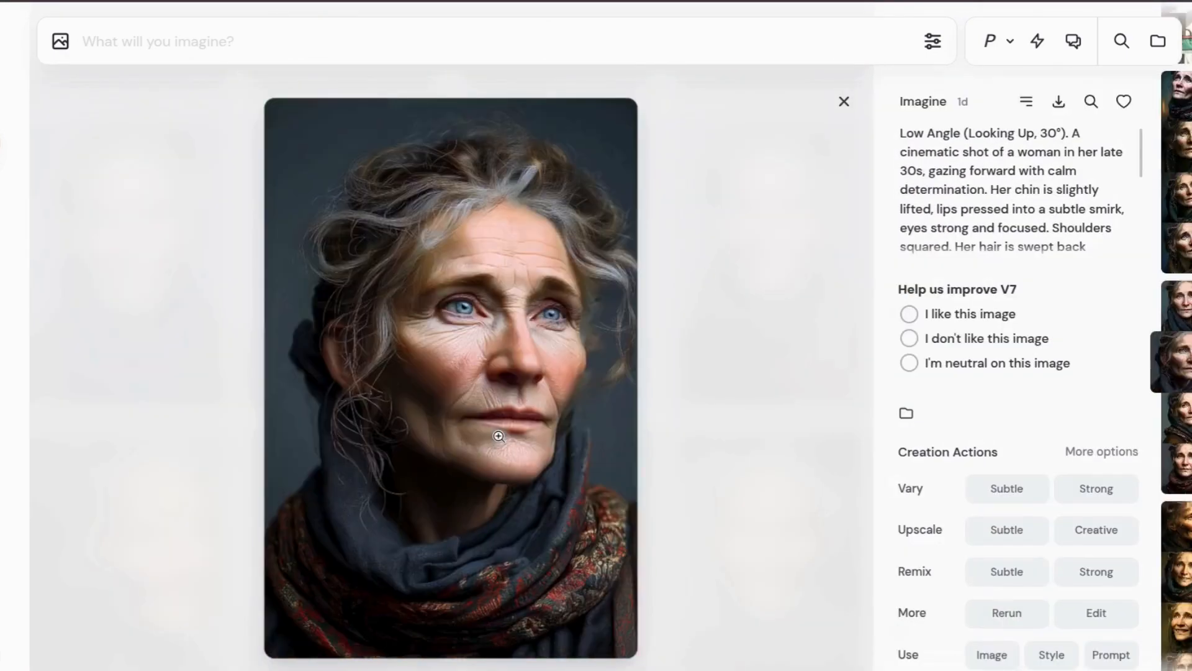
{"action": "key", "text": "Up"}
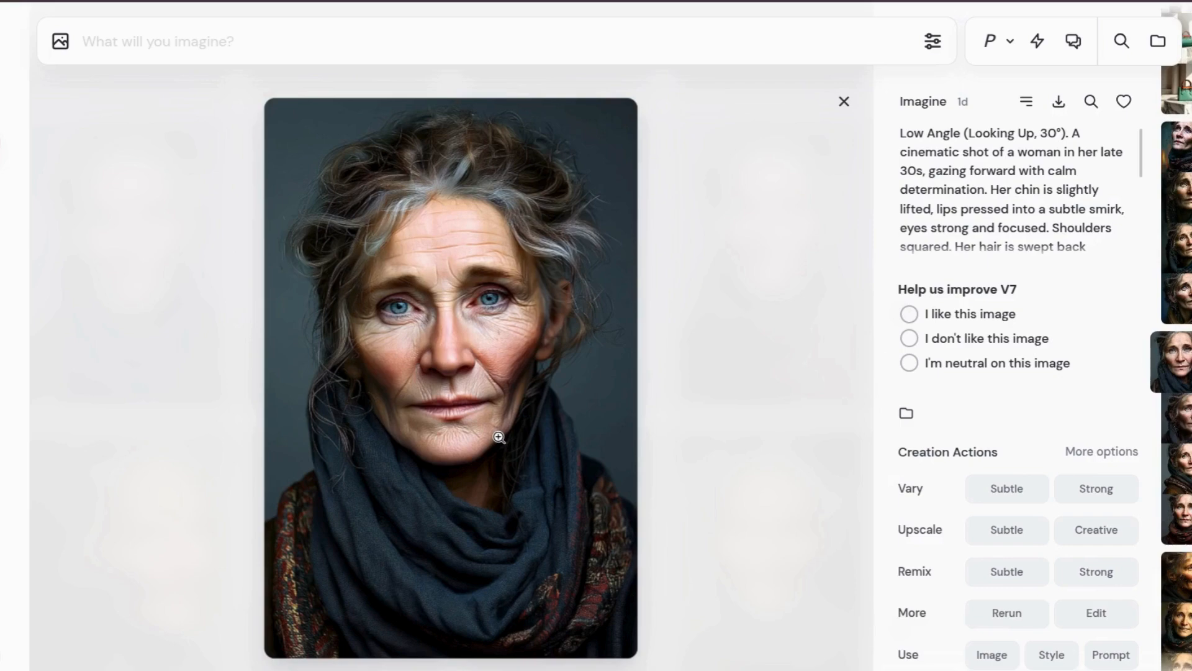
{"action": "key", "text": "Down"}
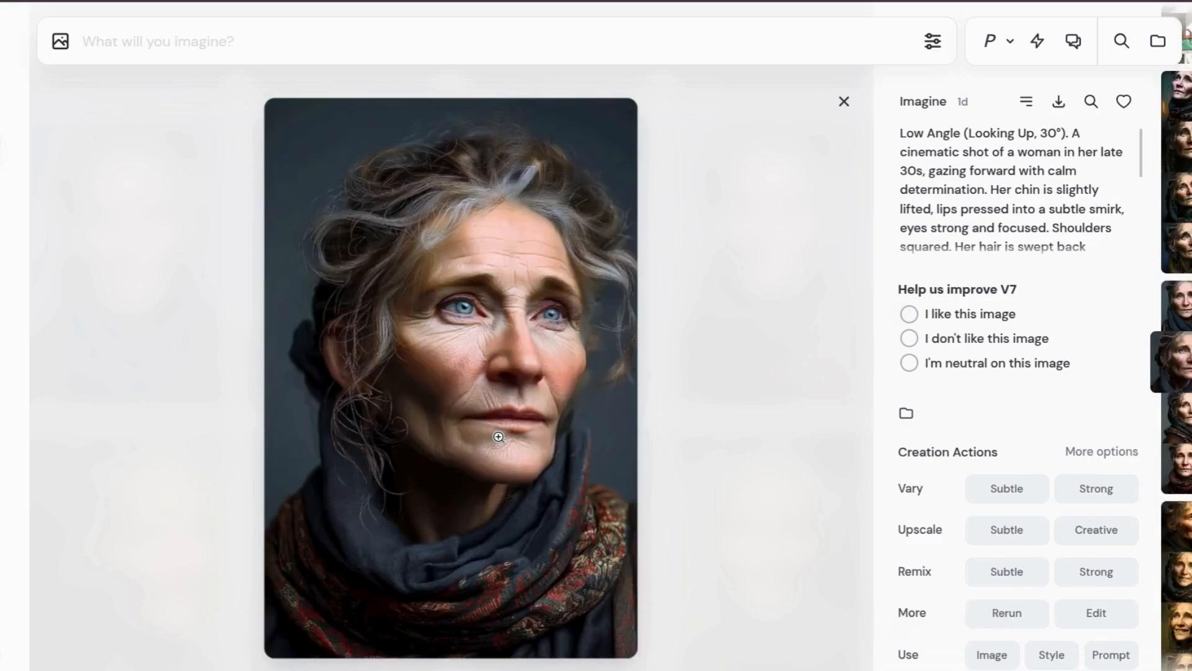
{"action": "key", "text": "Down"}
{"action": "key", "text": "Up"}
{"action": "key", "text": "Up"}
{"action": "key", "text": "Escape"}
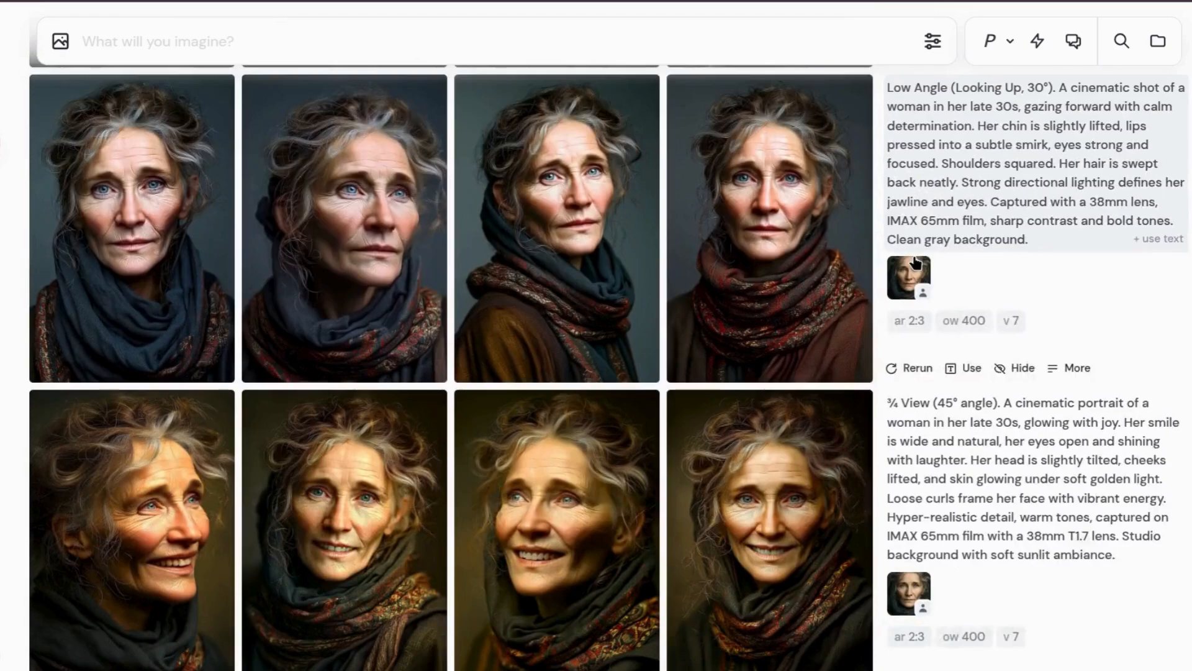
Step: Review all generated sets in the gallery with their references, from the woman's portraits back to the striped shirt outfits
{"action": "scroll", "coordinate": [915, 259], "scroll_direction": "down", "scroll_amount": 6}
{"action": "scroll", "coordinate": [916, 259], "scroll_direction": "down", "scroll_amount": 4}
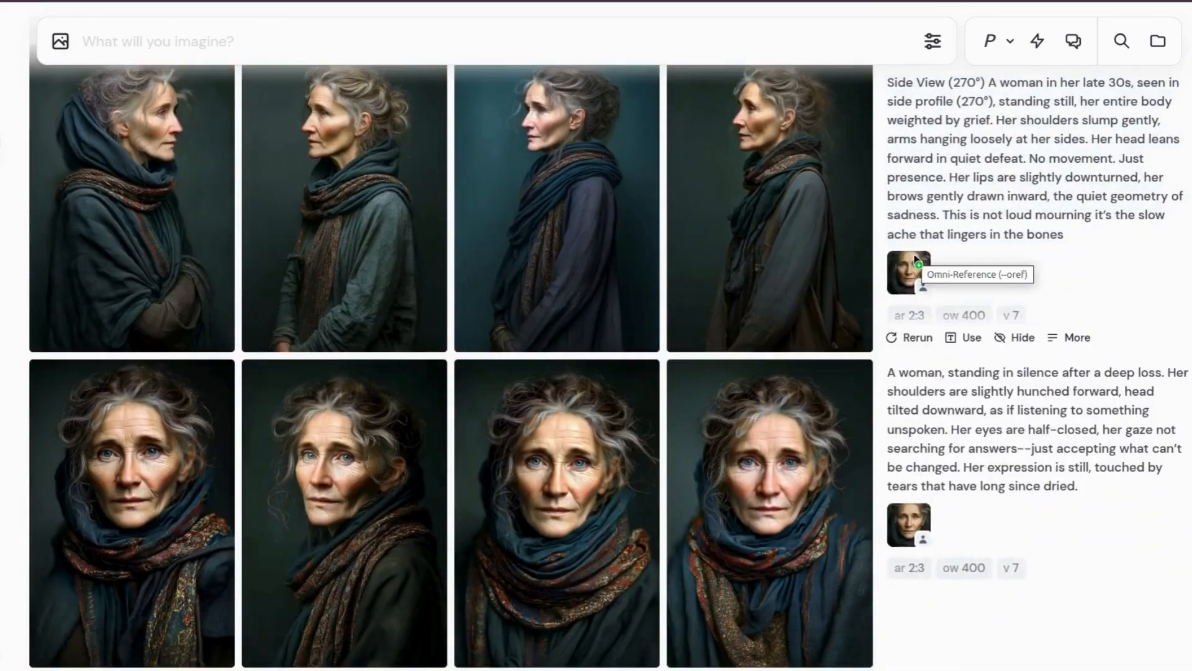
{"action": "scroll", "coordinate": [915, 259], "scroll_direction": "down", "scroll_amount": 7}
{"action": "scroll", "coordinate": [915, 257], "scroll_direction": "down", "scroll_amount": 8}
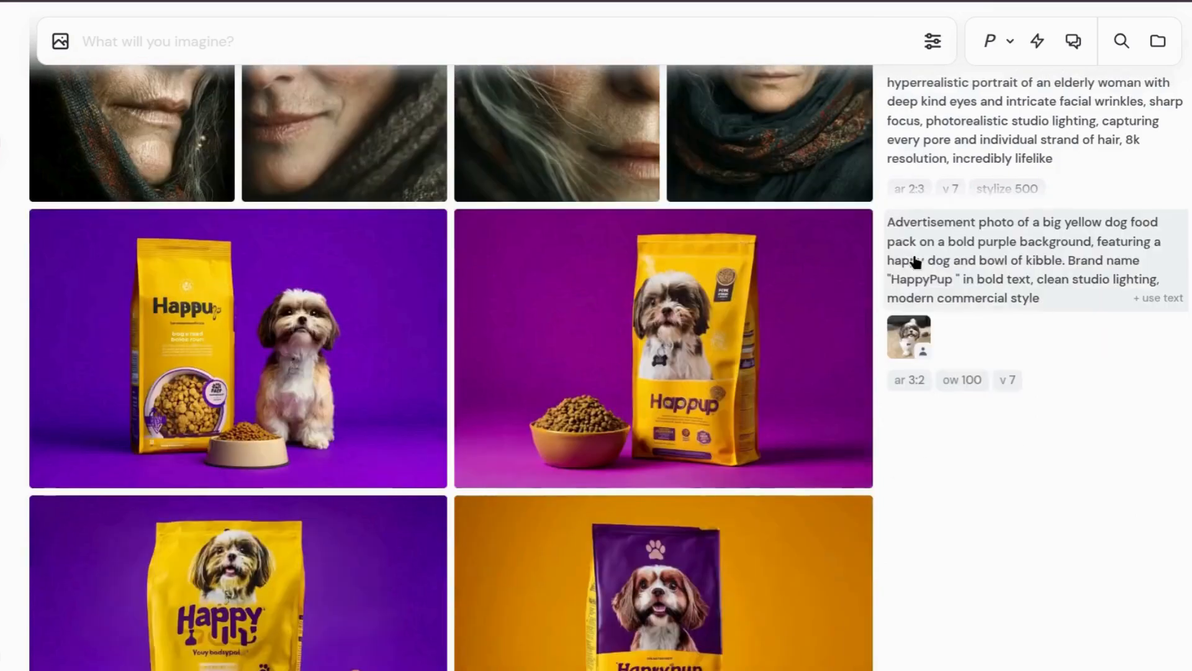
{"action": "scroll", "coordinate": [918, 262], "scroll_direction": "down", "scroll_amount": 8}
{"action": "scroll", "coordinate": [1124, 302], "scroll_direction": "down", "scroll_amount": 7}
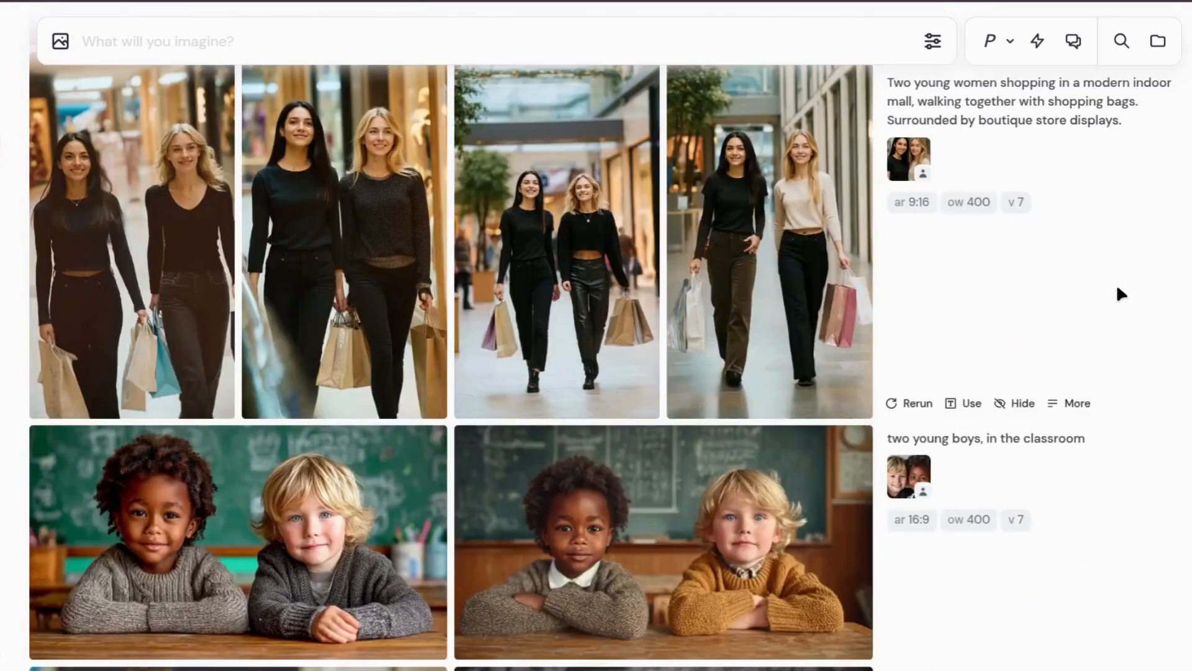
{"action": "scroll", "coordinate": [1121, 297], "scroll_direction": "down", "scroll_amount": 12}
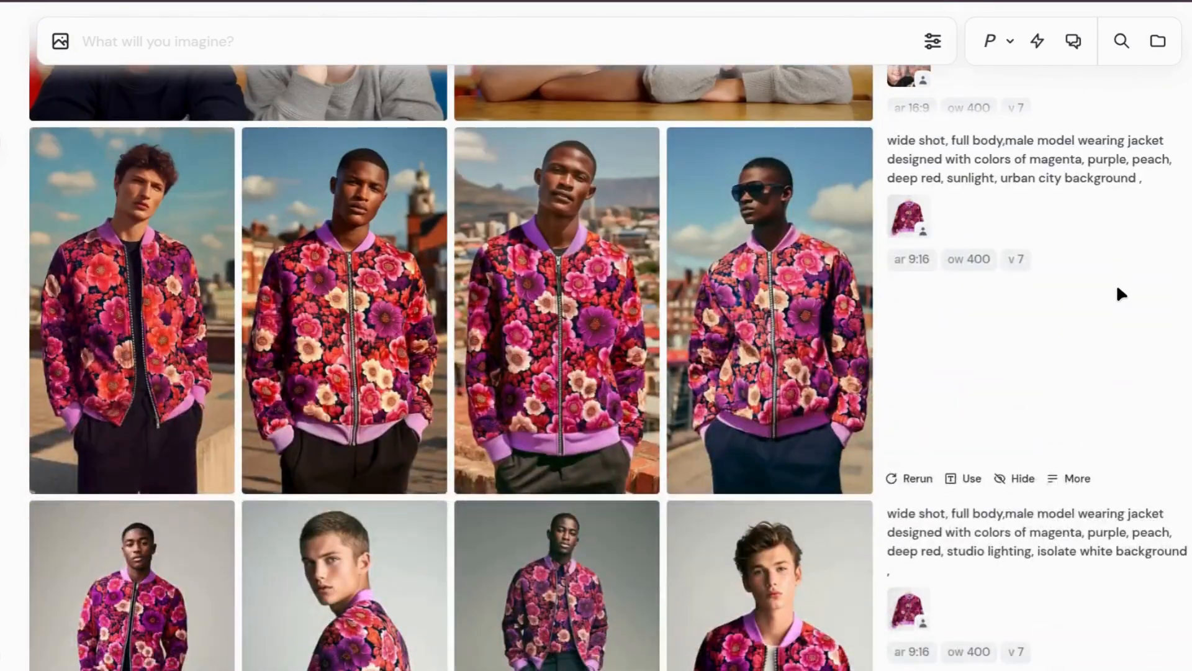
{"action": "scroll", "coordinate": [1121, 294], "scroll_direction": "down", "scroll_amount": 7}
{"action": "scroll", "coordinate": [1117, 290], "scroll_direction": "down", "scroll_amount": 10}
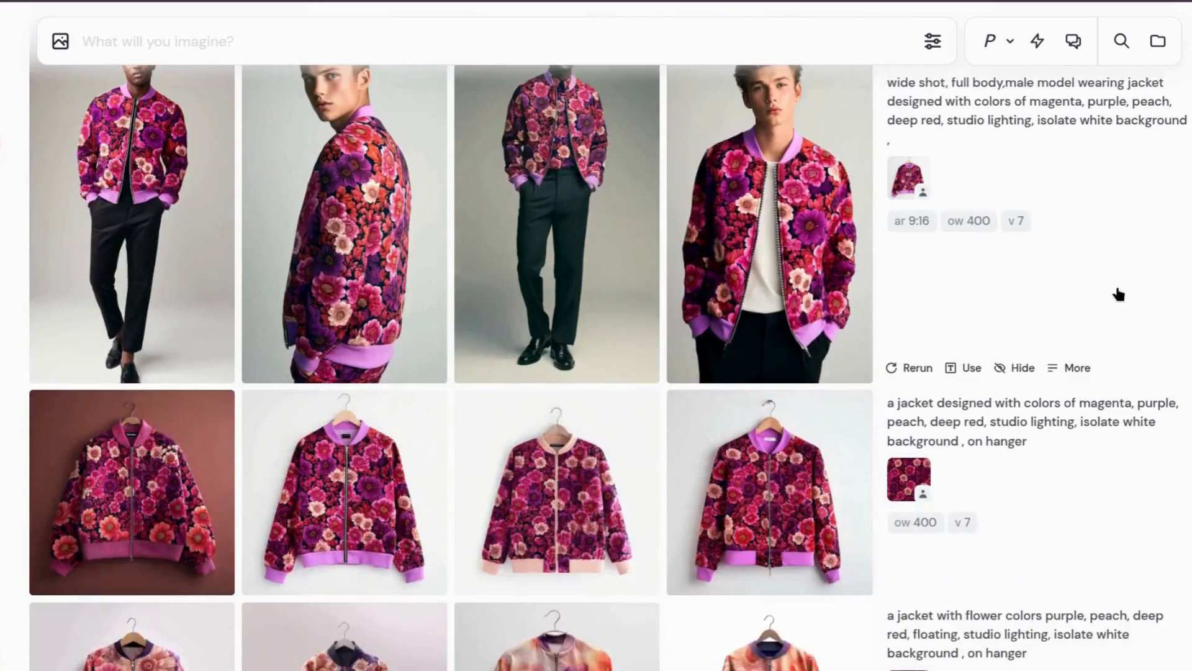
{"action": "scroll", "coordinate": [1116, 283], "scroll_direction": "down", "scroll_amount": 10}
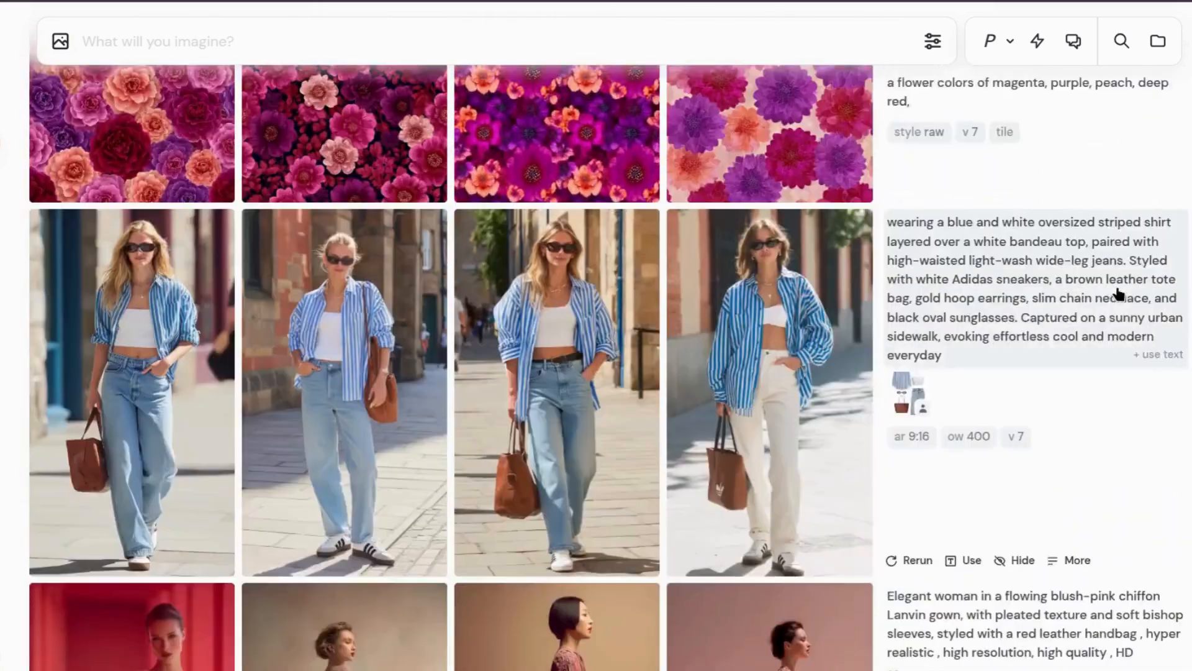
Step: Examine the oldest handbag and gown sets, and recheck the outfit, floral jacket, classroom boys and dog food sets against their reference images
{"action": "scroll", "coordinate": [1118, 291], "scroll_direction": "down", "scroll_amount": 3}
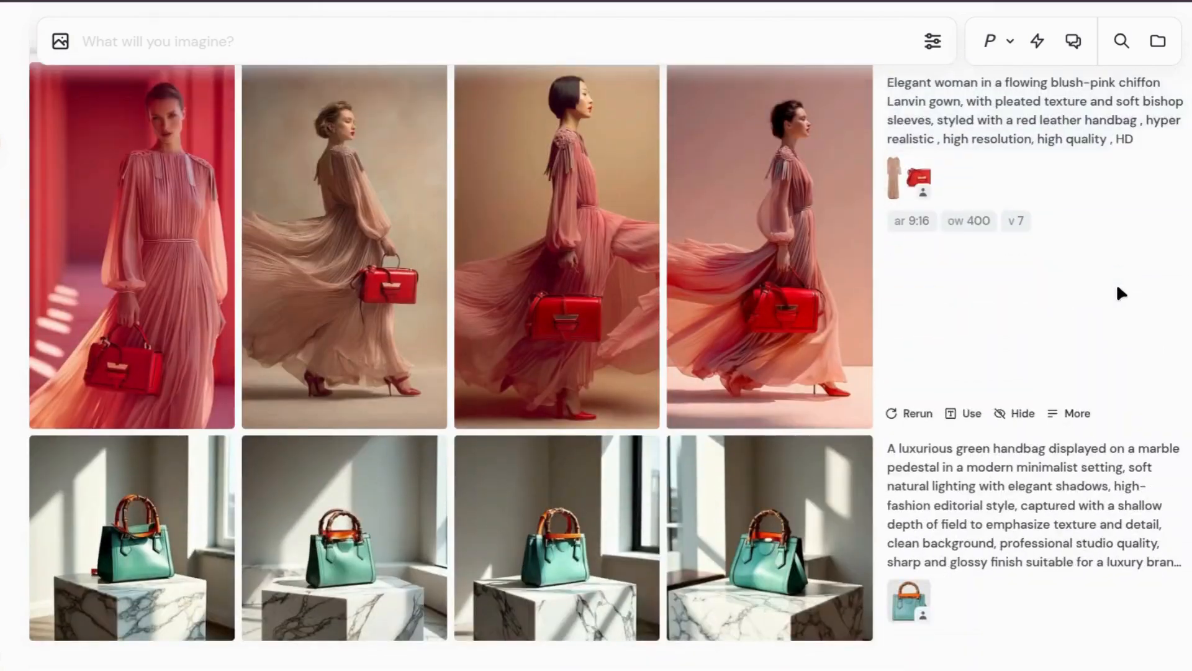
{"action": "scroll", "coordinate": [1119, 292], "scroll_direction": "down", "scroll_amount": 1}
{"action": "scroll", "coordinate": [1121, 293], "scroll_direction": "up", "scroll_amount": 6}
{"action": "scroll", "coordinate": [1118, 288], "scroll_direction": "up", "scroll_amount": 9}
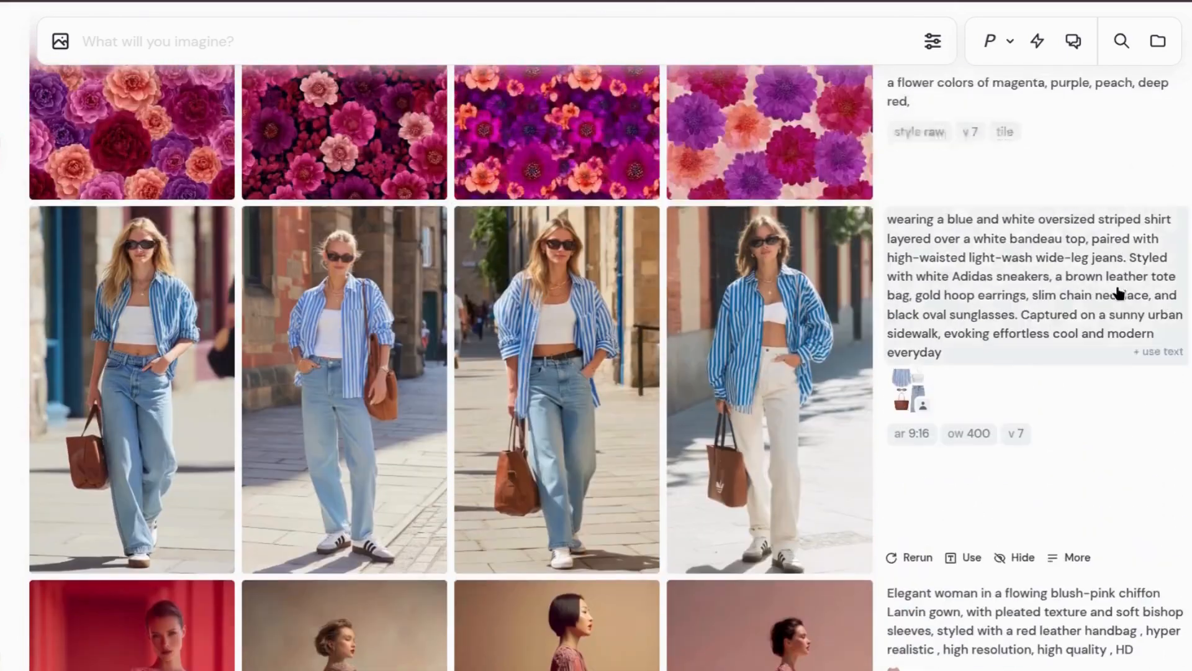
{"action": "scroll", "coordinate": [1118, 291], "scroll_direction": "up", "scroll_amount": 6}
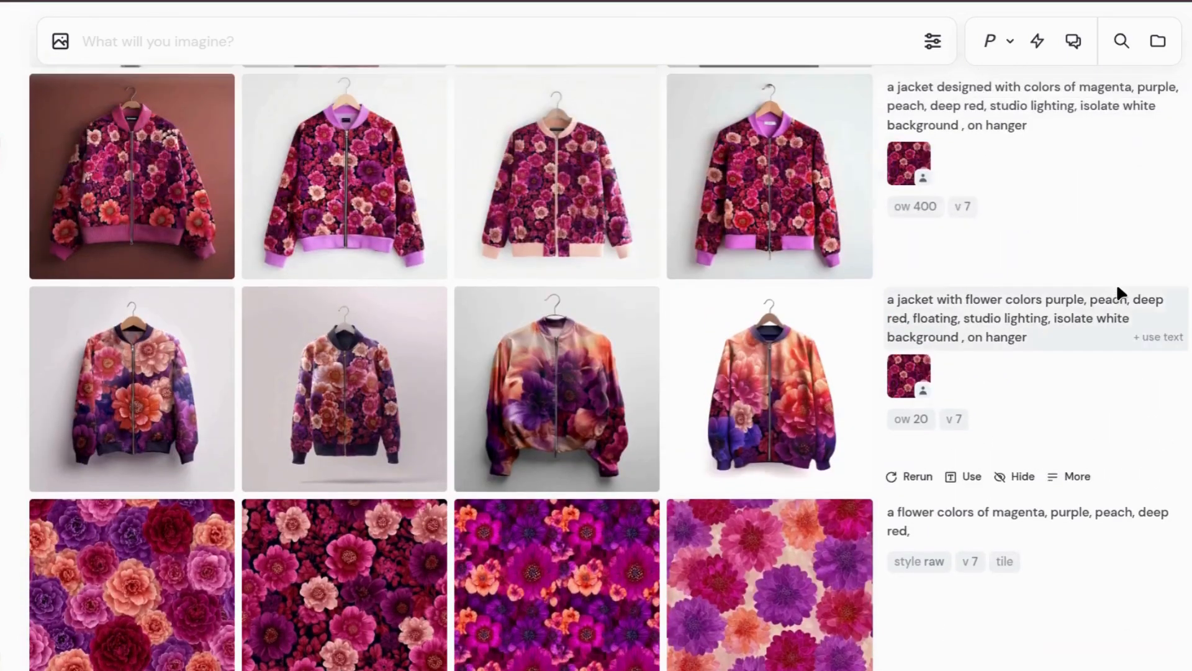
{"action": "scroll", "coordinate": [1117, 282], "scroll_direction": "up", "scroll_amount": 10}
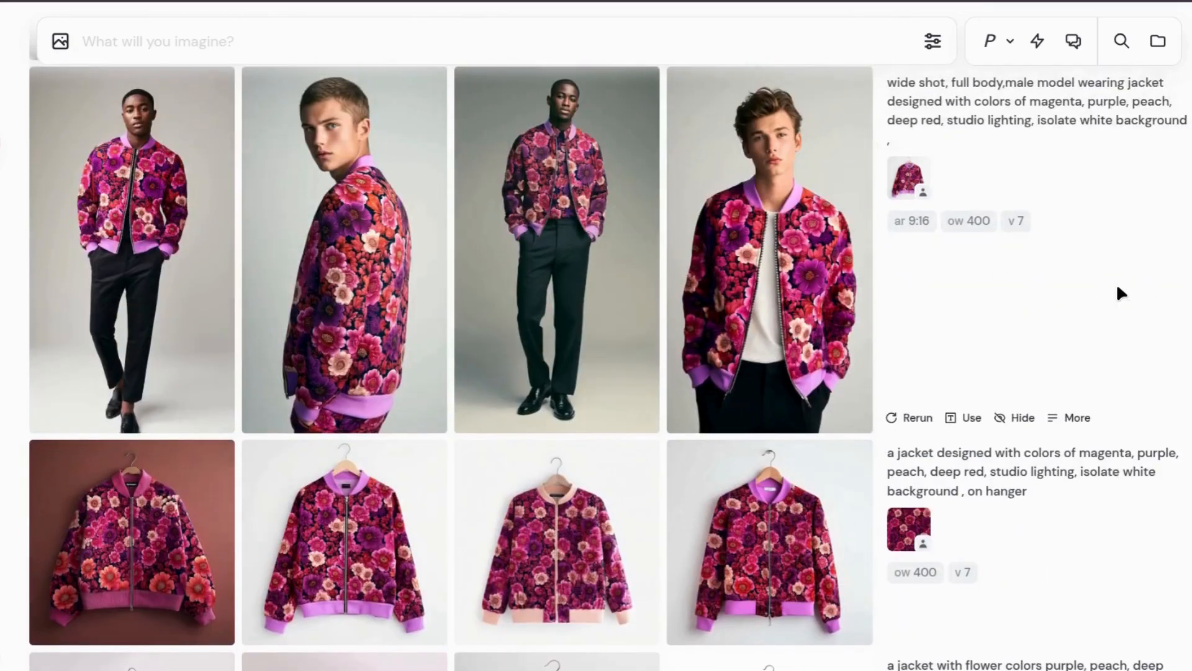
{"action": "scroll", "coordinate": [1118, 293], "scroll_direction": "up", "scroll_amount": 15}
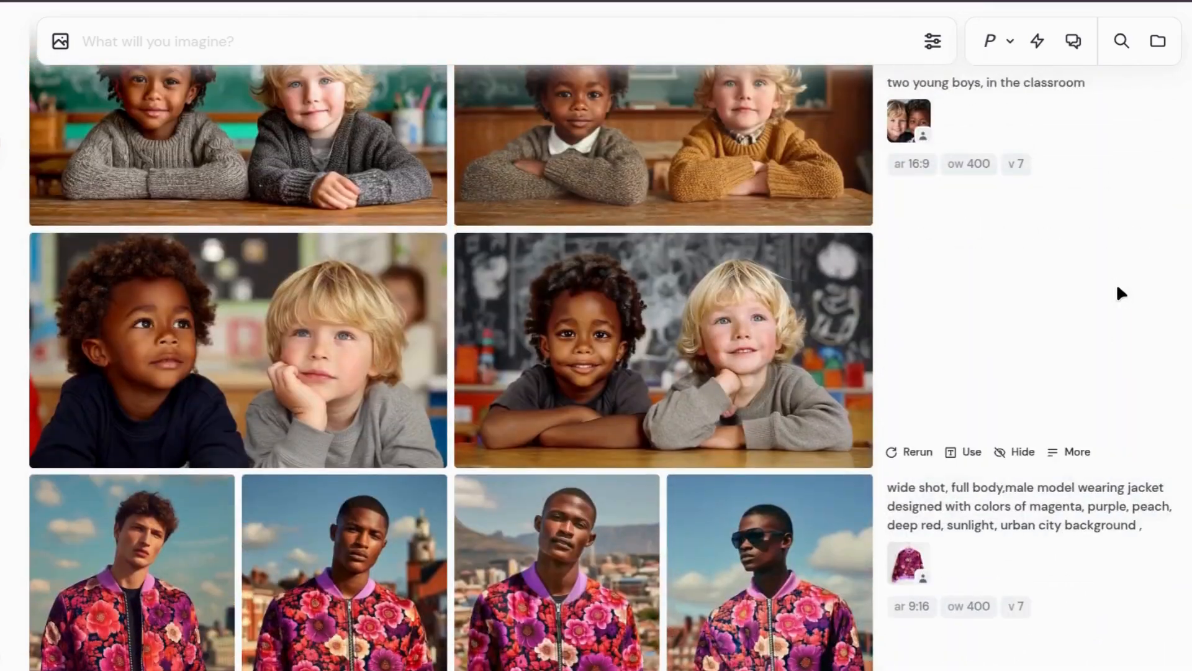
{"action": "scroll", "coordinate": [1116, 282], "scroll_direction": "up", "scroll_amount": 15}
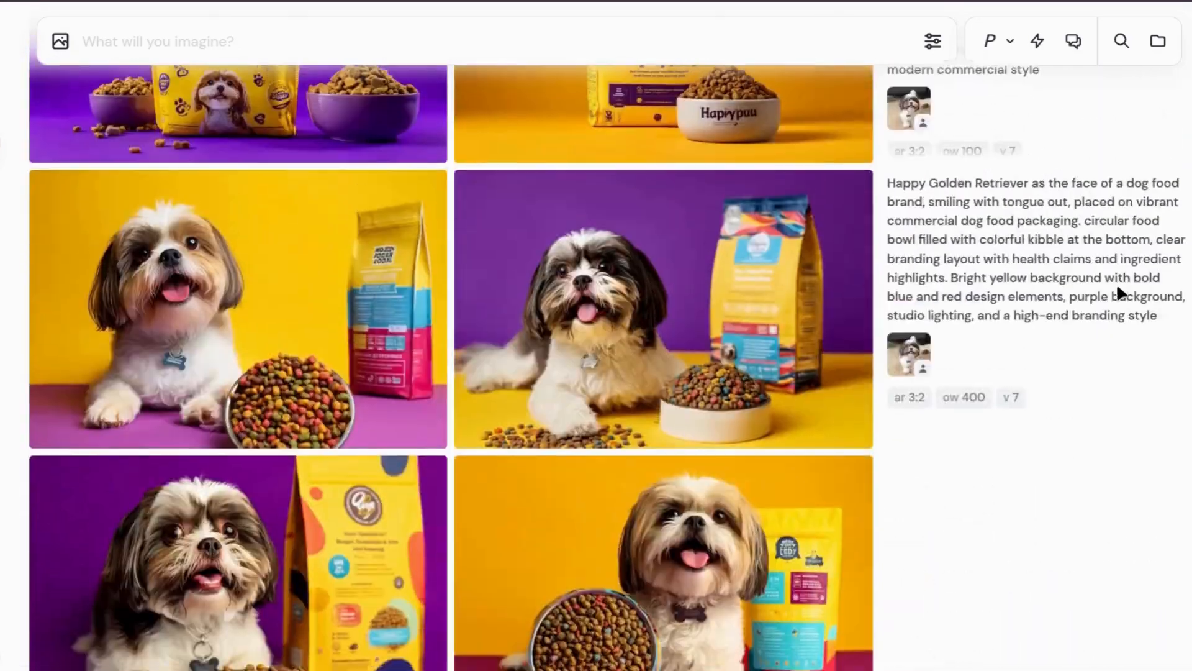